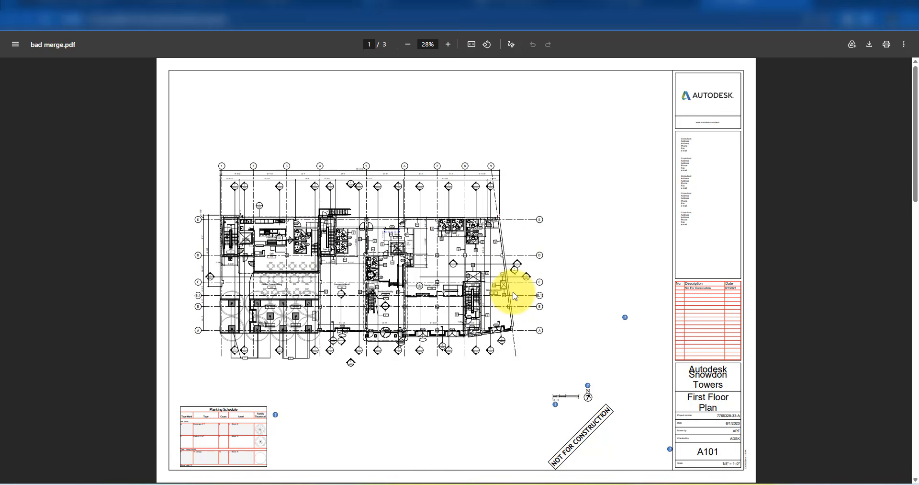
Page back and forth through the three floor plan sheets of bad merge.pdf to compare the plan positions
{"action": "key", "text": "Page_Down"}
{"action": "key", "text": "Page_Down"}
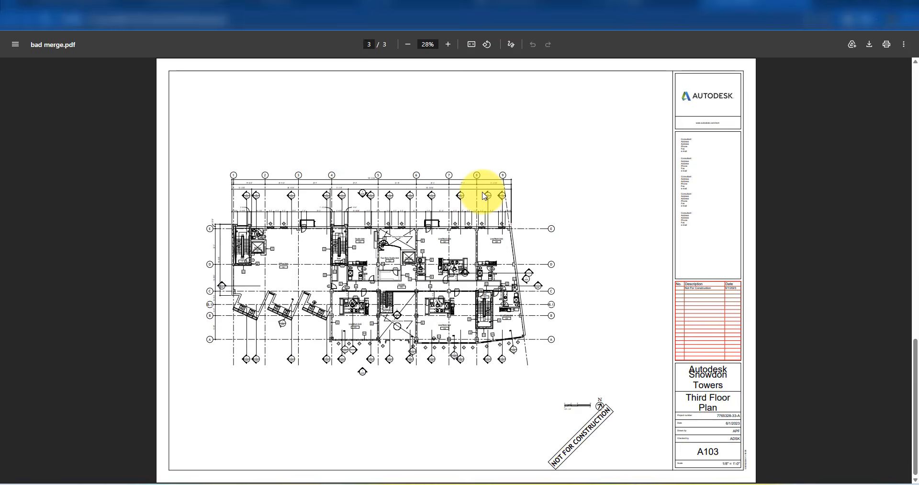
{"action": "key", "text": "Page_Up"}
{"action": "key", "text": "Page_Up"}
{"action": "key", "text": "Page_Down"}
{"action": "key", "text": "Page_Up"}
{"action": "key", "text": "Page_Up"}
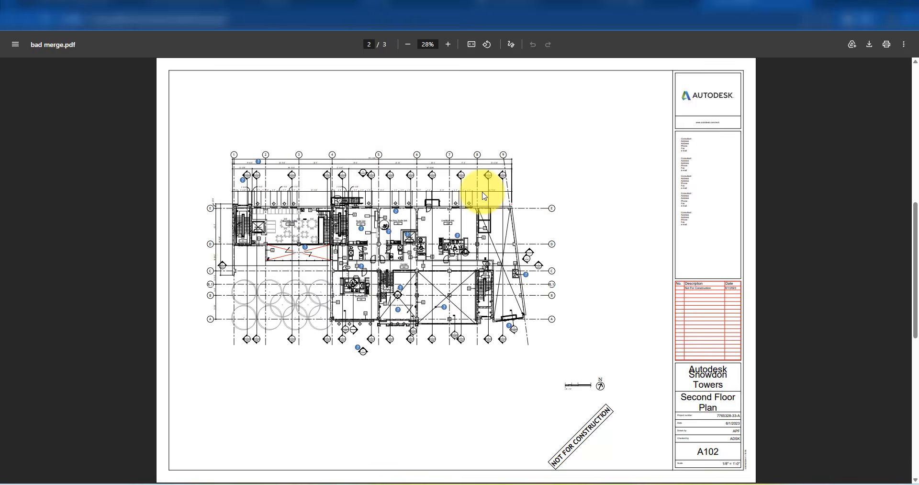
{"action": "key", "text": "Page_Down"}
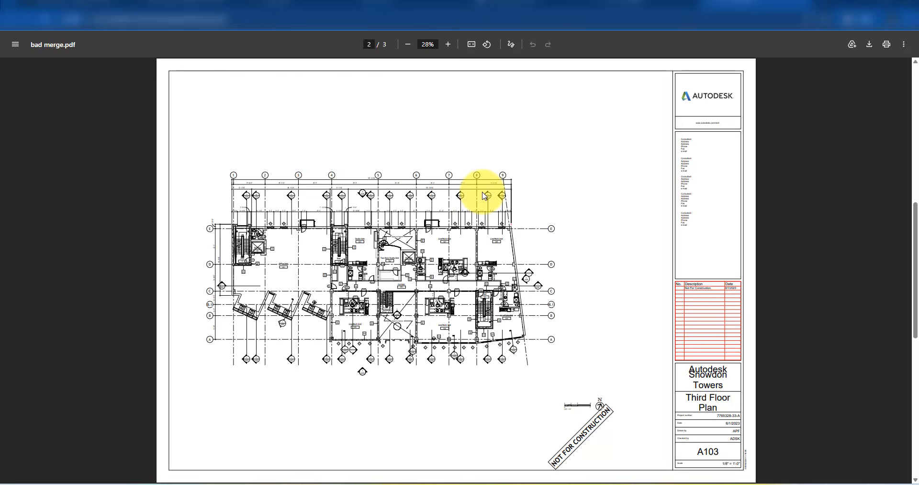
{"action": "key", "text": "Page_Up"}
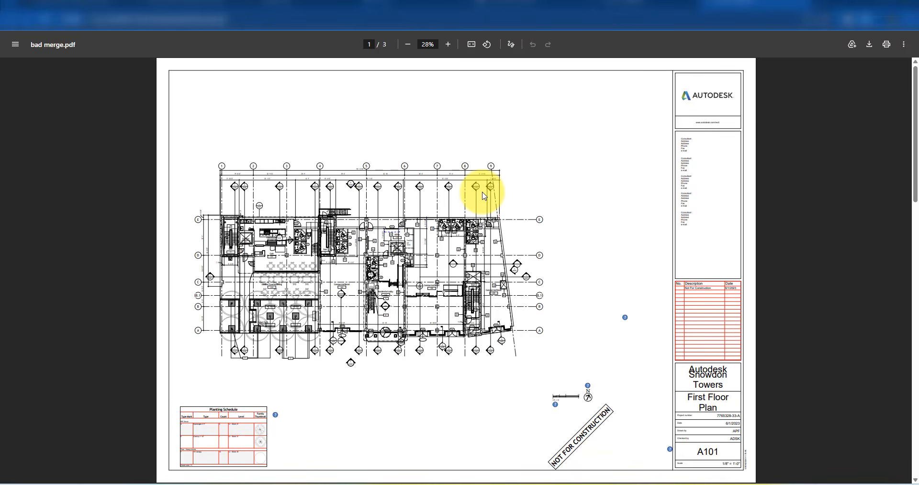
{"action": "key", "text": "Page_Down"}
{"action": "key", "text": "Page_Down"}
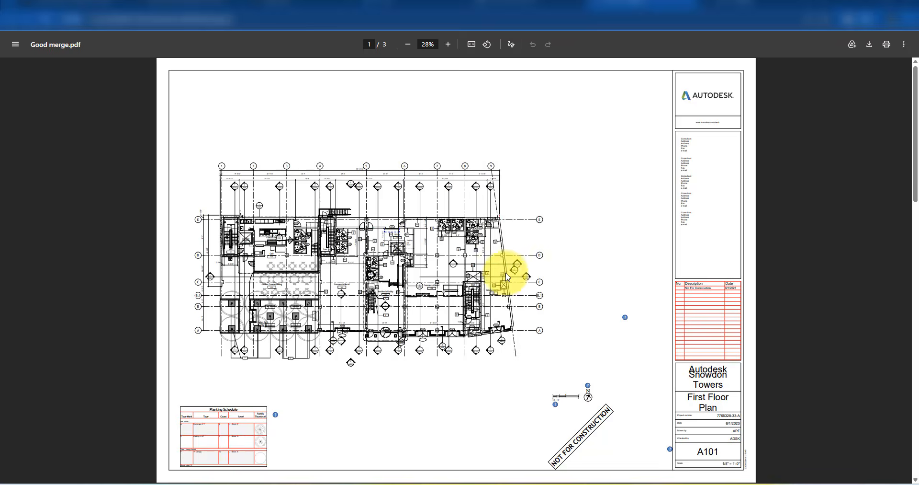
Page back and forth through Good merge.pdf to compare the plan positions on its three sheets
{"action": "key", "text": "Page_Down"}
{"action": "key", "text": "Page_Up"}
{"action": "key", "text": "Page_Down"}
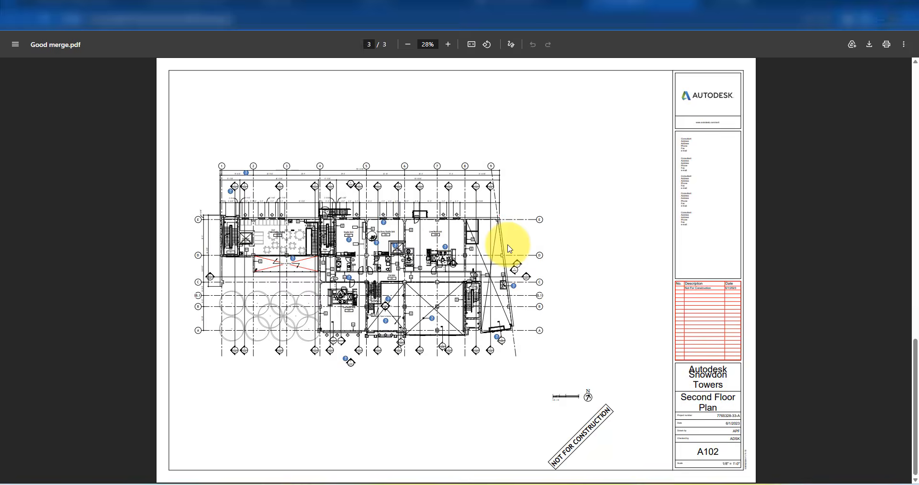
{"action": "key", "text": "Page_Down"}
{"action": "key", "text": "Page_Up"}
{"action": "key", "text": "Page_Up"}
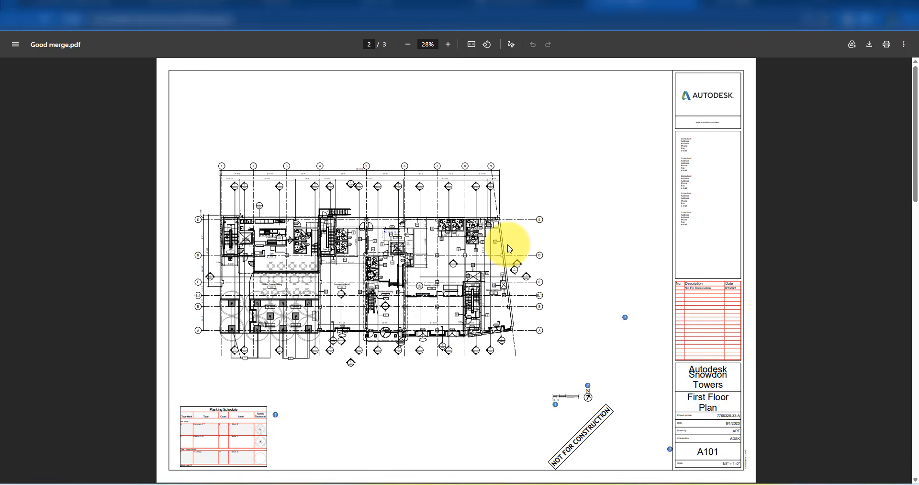
{"action": "key", "text": "Page_Down"}
{"action": "key", "text": "Page_Down"}
{"action": "key", "text": "Page_Up"}
{"action": "key", "text": "Page_Up"}
{"action": "key", "text": "Page_Down"}
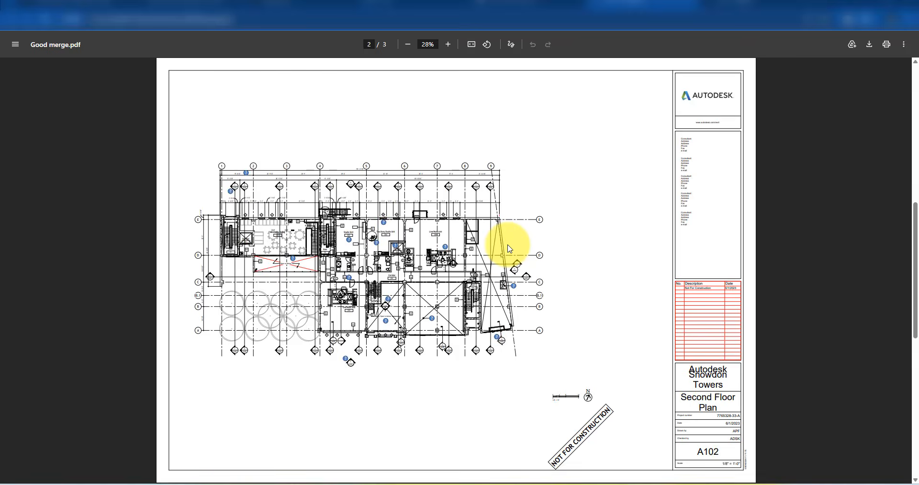
{"action": "key", "text": "Page_Down"}
{"action": "key", "text": "Page_Up"}
{"action": "key", "text": "Page_Up"}
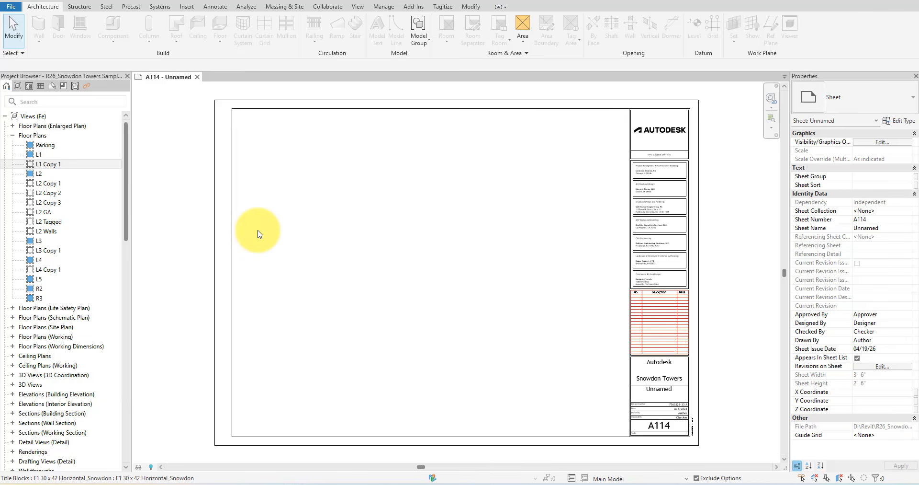
In Revit, locate sheet A114 in the project's sheet list, open sheets A115 and A116, and return to A114
{"action": "right_click", "coordinate": [302, 197]}
{"action": "left_click", "coordinate": [376, 291]}
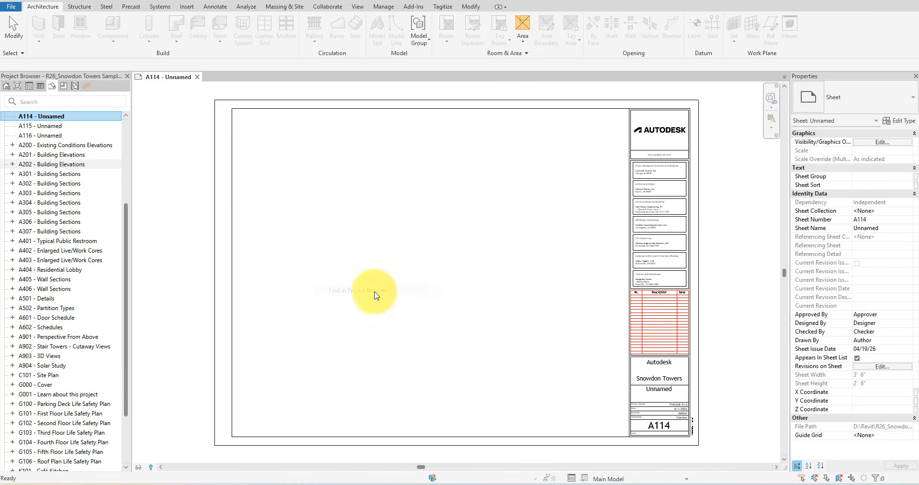
{"action": "scroll", "coordinate": [46, 187], "scroll_direction": "up", "scroll_amount": 2}
{"action": "double_click", "coordinate": [50, 145]}
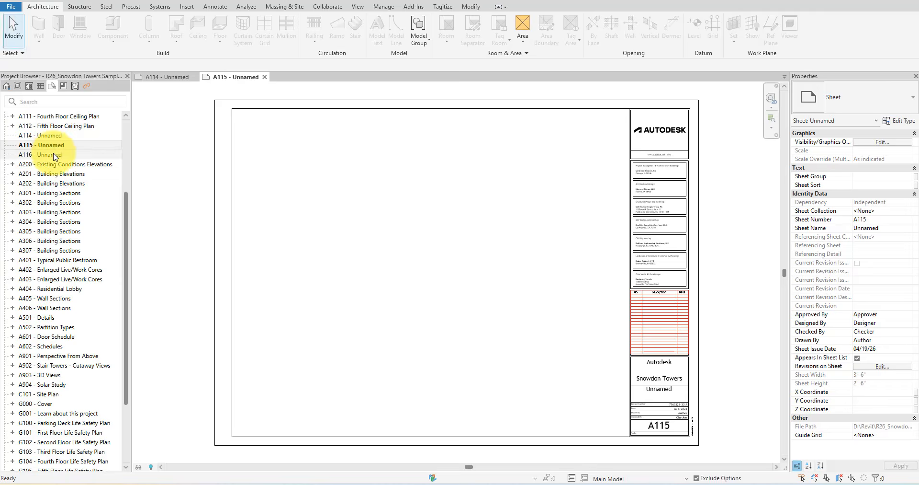
{"action": "double_click", "coordinate": [54, 154]}
{"action": "left_click", "coordinate": [329, 100]}
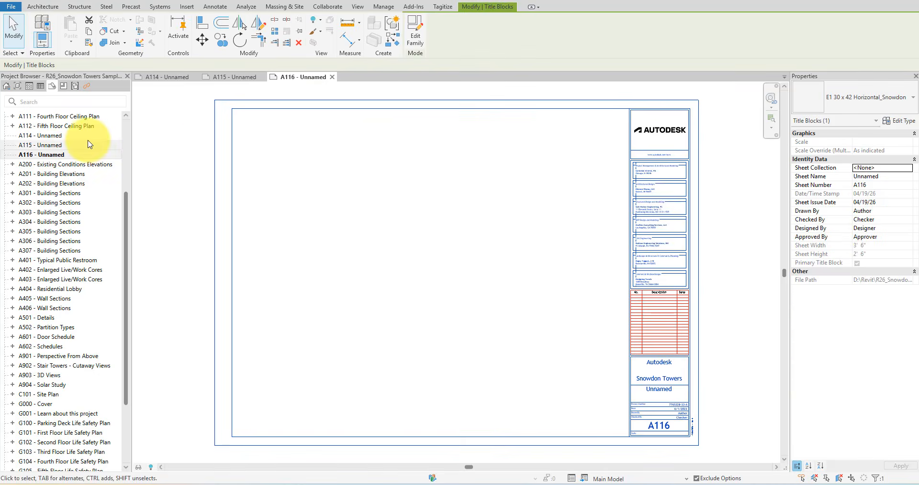
{"action": "double_click", "coordinate": [72, 136]}
{"action": "left_click", "coordinate": [318, 109]}
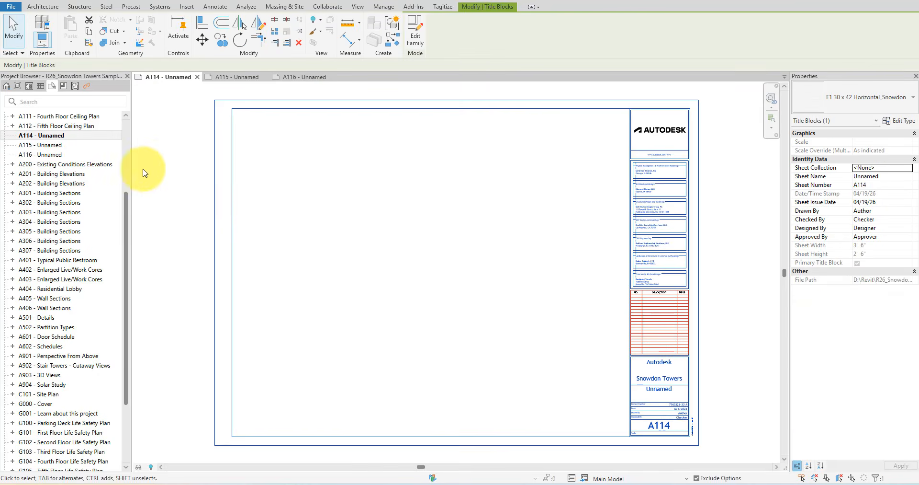
{"action": "left_click", "coordinate": [128, 125]}
Open the floor plan views L1 Copy 1, L2 Copy 1 and L3 Copy 1
{"action": "left_click", "coordinate": [7, 86]}
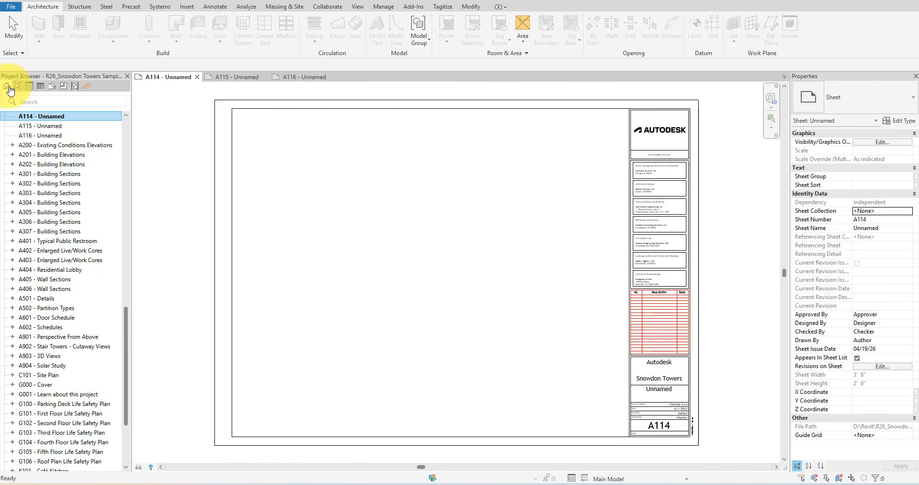
{"action": "left_click", "coordinate": [127, 131]}
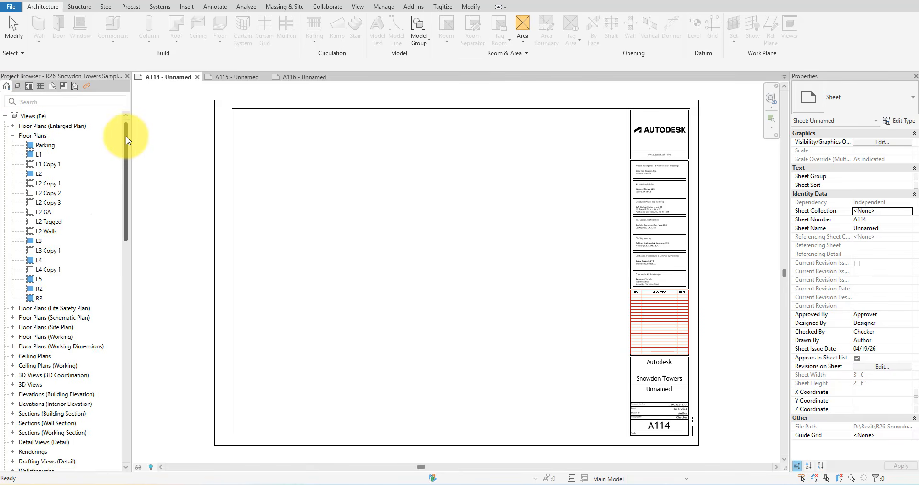
{"action": "double_click", "coordinate": [57, 164]}
{"action": "double_click", "coordinate": [51, 183]}
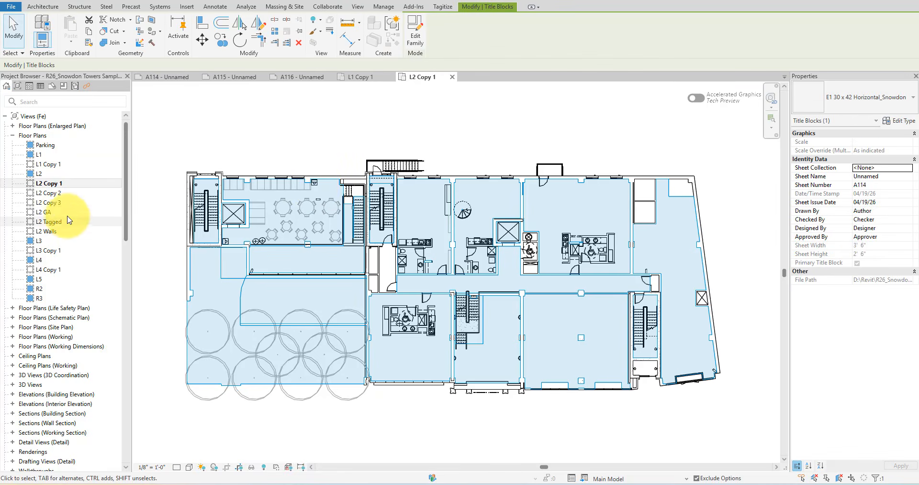
{"action": "left_click", "coordinate": [59, 250]}
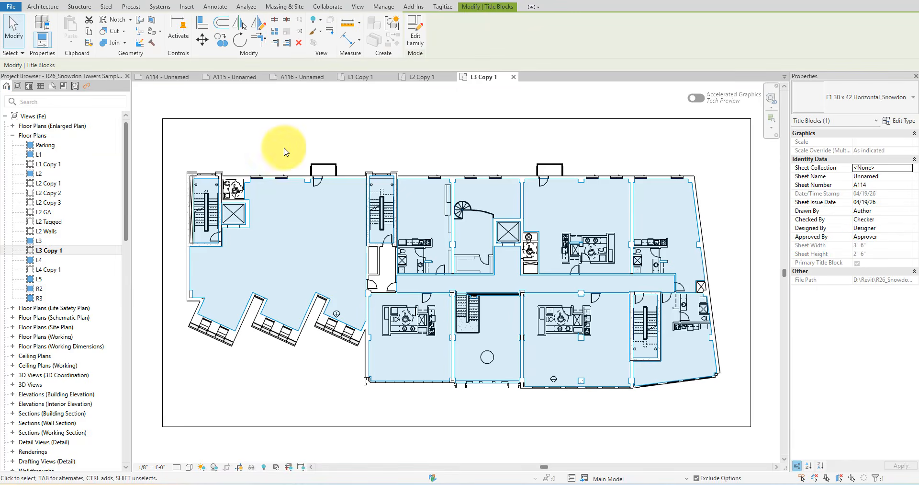
Place the L1 Copy 1 floor plan in the upper part of sheet A114
{"action": "left_click", "coordinate": [169, 77]}
{"action": "left_click_drag", "start_coordinate": [48, 164], "coordinate": [390, 215]}
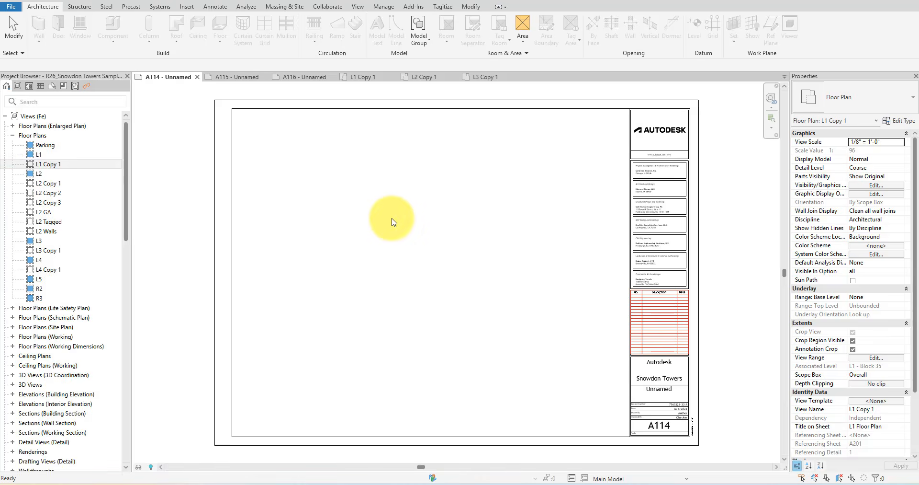
{"action": "left_click", "coordinate": [433, 197]}
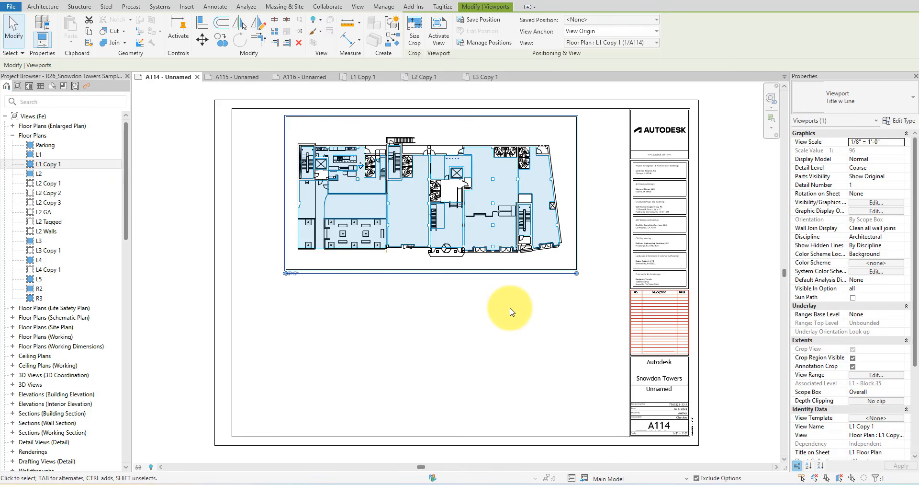
{"action": "left_click", "coordinate": [511, 312]}
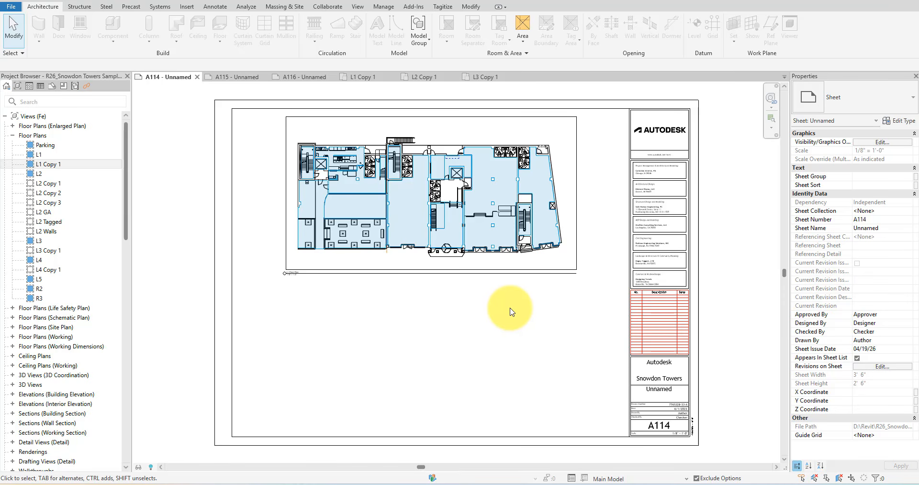
Save the L1 Copy 1 viewport's position on sheet A114 as Layout1 and check its view-to-sheet positioning properties
{"action": "left_click", "coordinate": [422, 253]}
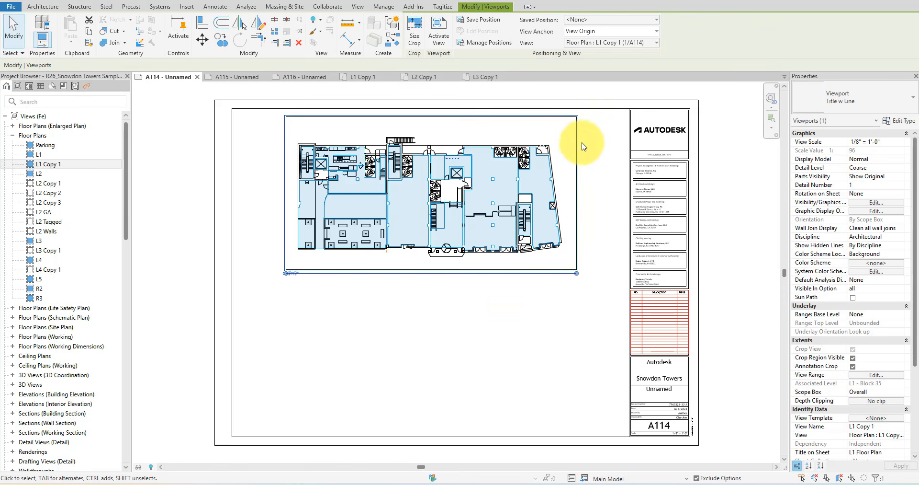
{"action": "left_click", "coordinate": [484, 21]}
{"action": "type", "text": "Layout1"}
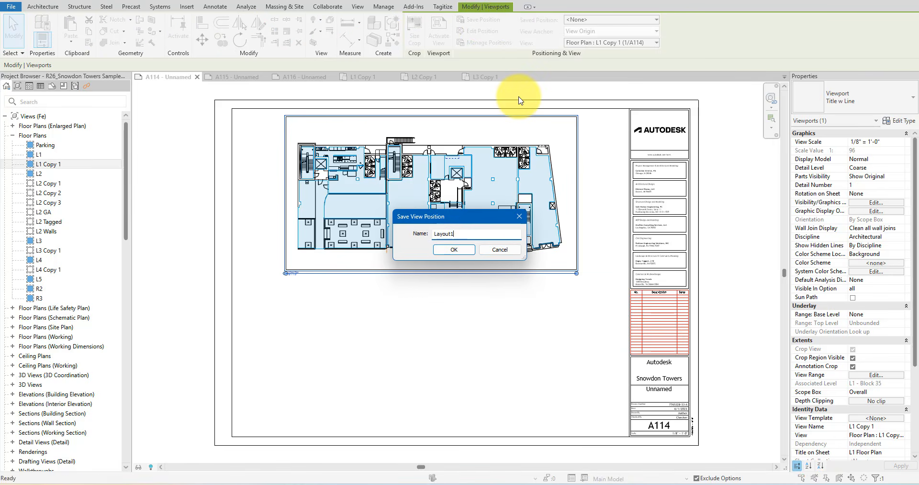
{"action": "left_click", "coordinate": [450, 250]}
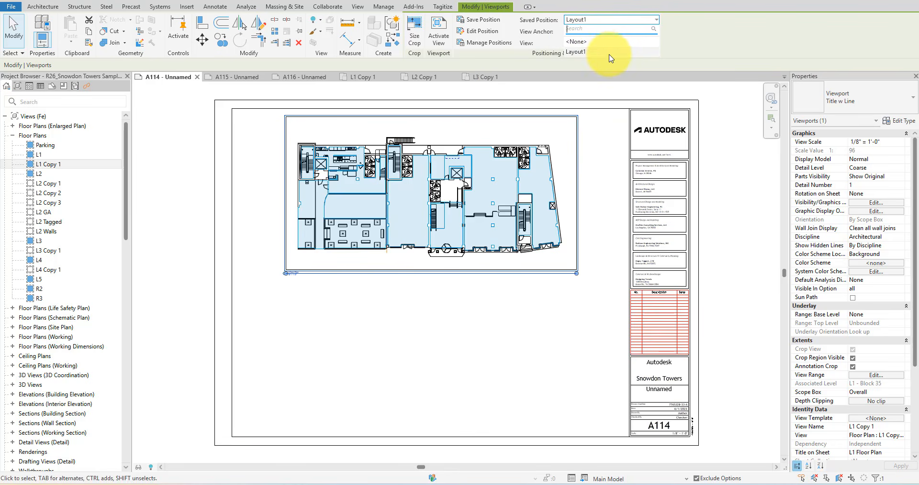
{"action": "left_click", "coordinate": [677, 45]}
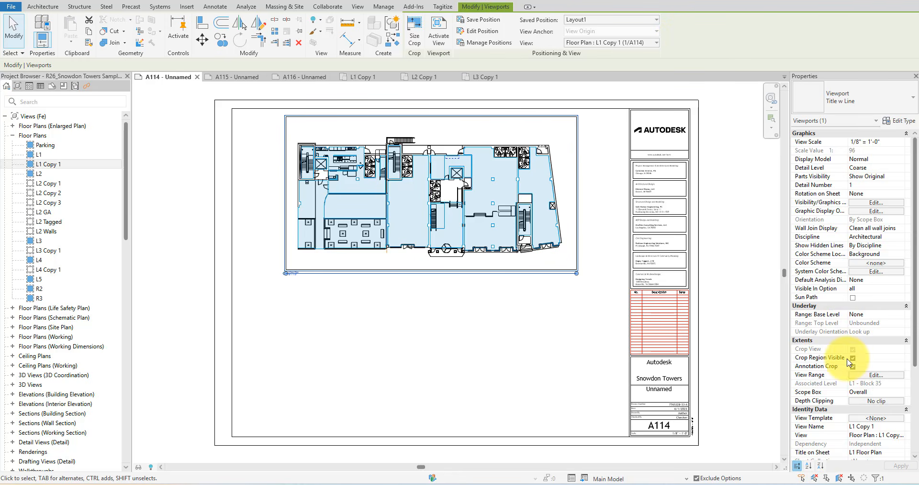
{"action": "scroll", "coordinate": [849, 363], "scroll_direction": "down", "scroll_amount": 5}
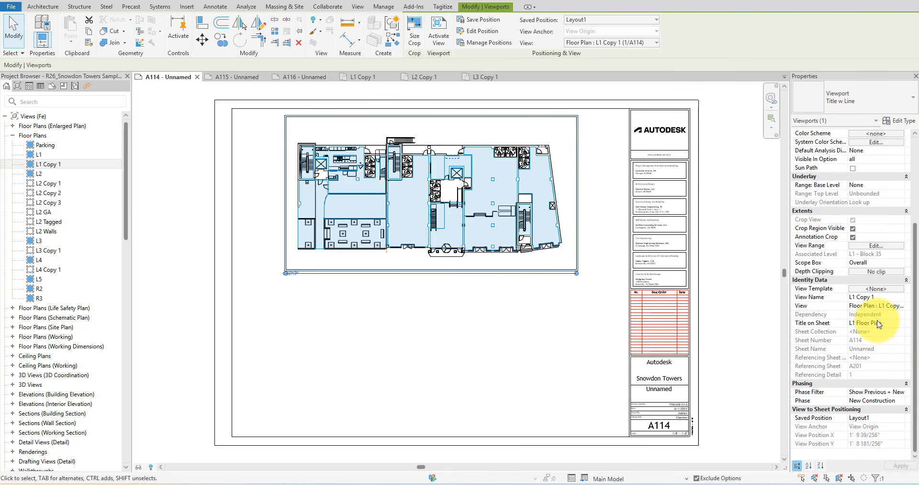
{"action": "left_click", "coordinate": [699, 324]}
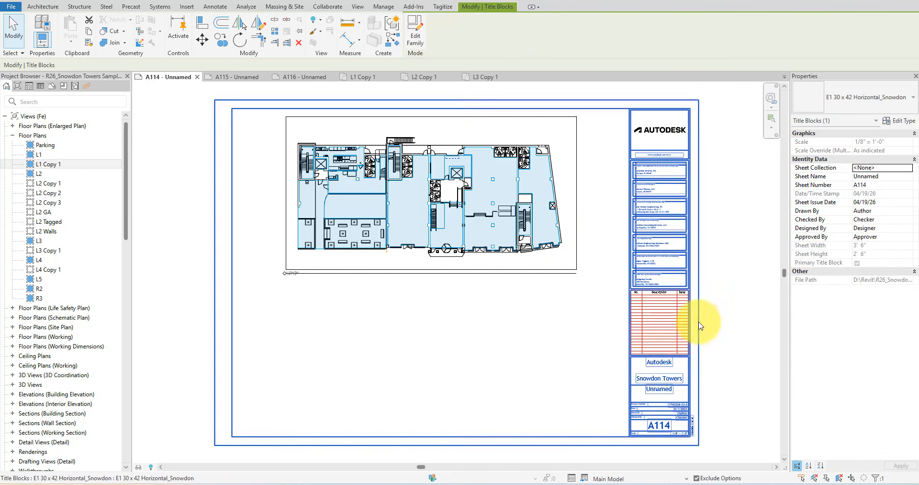
Place the L2 Copy 1 floor plan near the middle of sheet A115
{"action": "left_click", "coordinate": [217, 78]}
{"action": "left_click_drag", "start_coordinate": [50, 183], "coordinate": [415, 272]}
{"action": "left_click", "coordinate": [415, 272]}
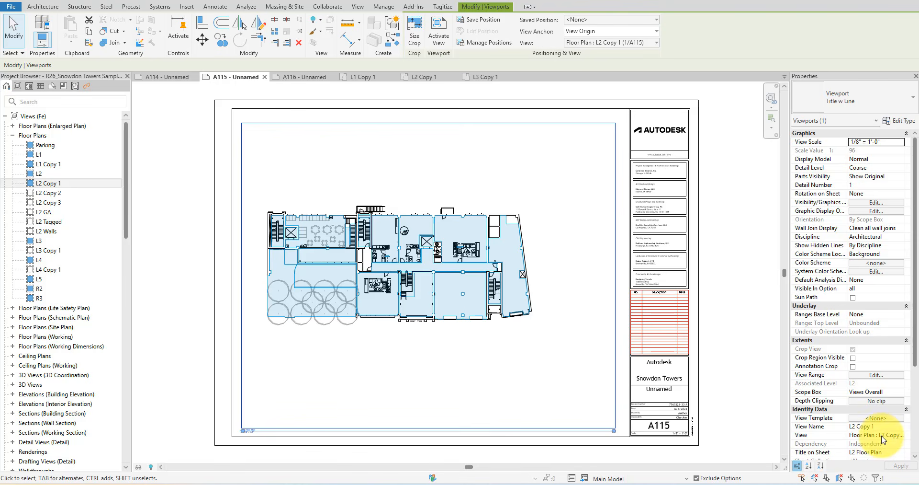
Set the L2 Copy 1 viewport's saved position to Layout1 and compare its alignment with the plan on sheet A114
{"action": "scroll", "coordinate": [883, 439], "scroll_direction": "down", "scroll_amount": 5}
{"action": "scroll", "coordinate": [885, 439], "scroll_direction": "down", "scroll_amount": 1}
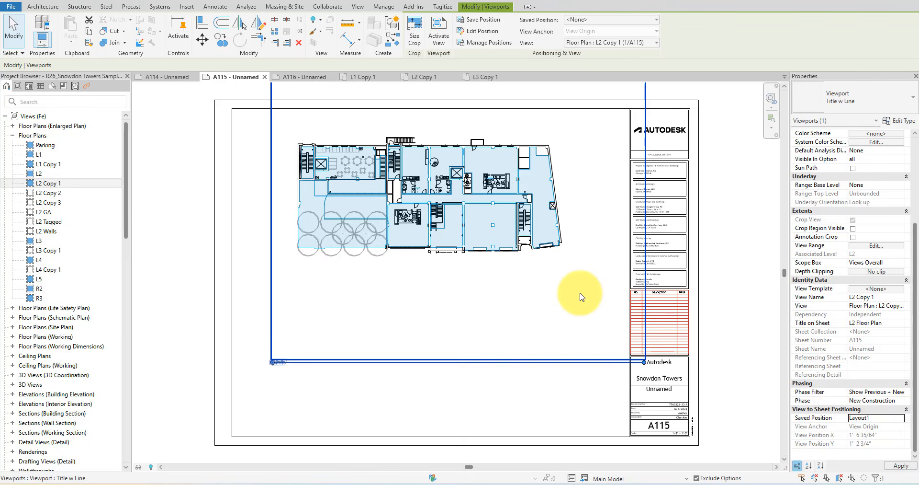
{"action": "left_click", "coordinate": [496, 385]}
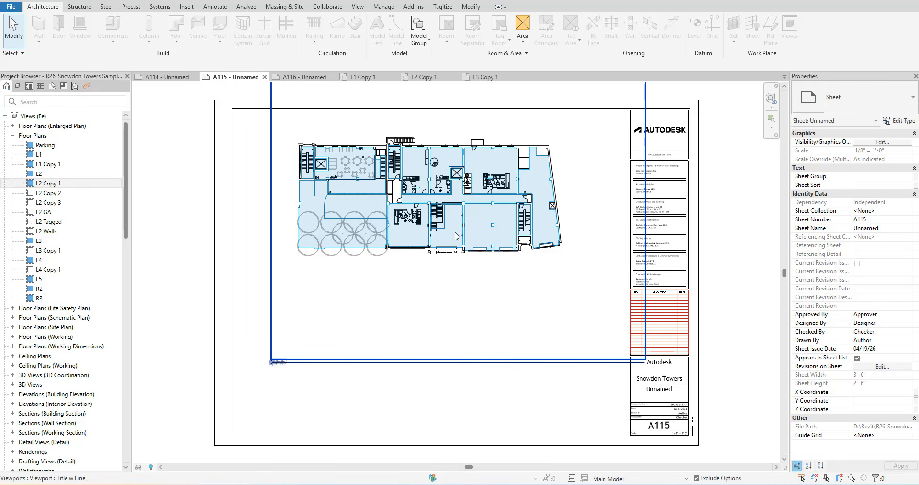
{"action": "left_click", "coordinate": [161, 77]}
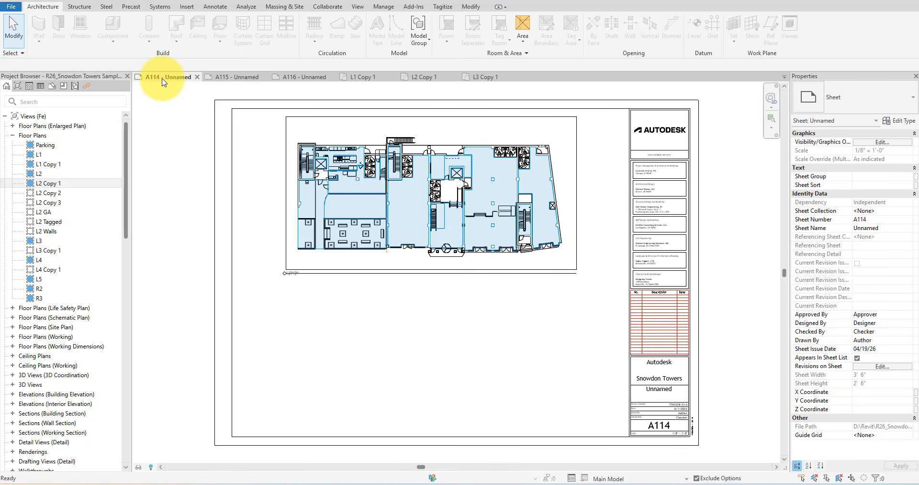
{"action": "left_click", "coordinate": [218, 77]}
{"action": "left_click", "coordinate": [172, 78]}
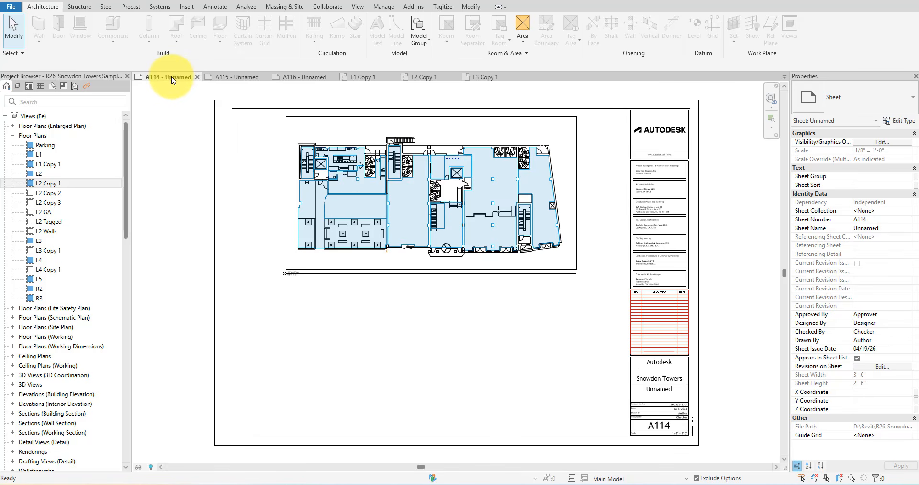
{"action": "left_click", "coordinate": [237, 78]}
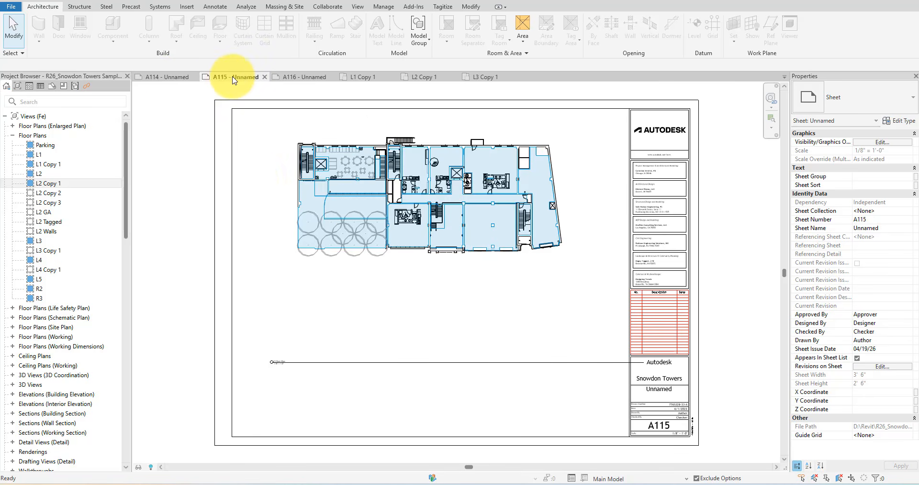
Place the L3 Copy 1 floor plan in the lower part of sheet A116
{"action": "left_click", "coordinate": [296, 79]}
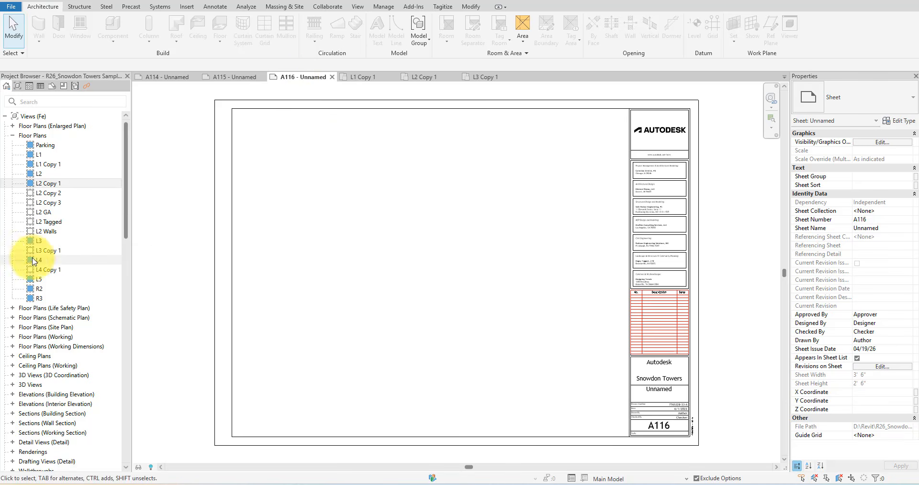
{"action": "left_click_drag", "start_coordinate": [51, 254], "coordinate": [94, 257]}
{"action": "left_click_drag", "start_coordinate": [476, 239], "coordinate": [476, 240]}
{"action": "left_click", "coordinate": [441, 235]}
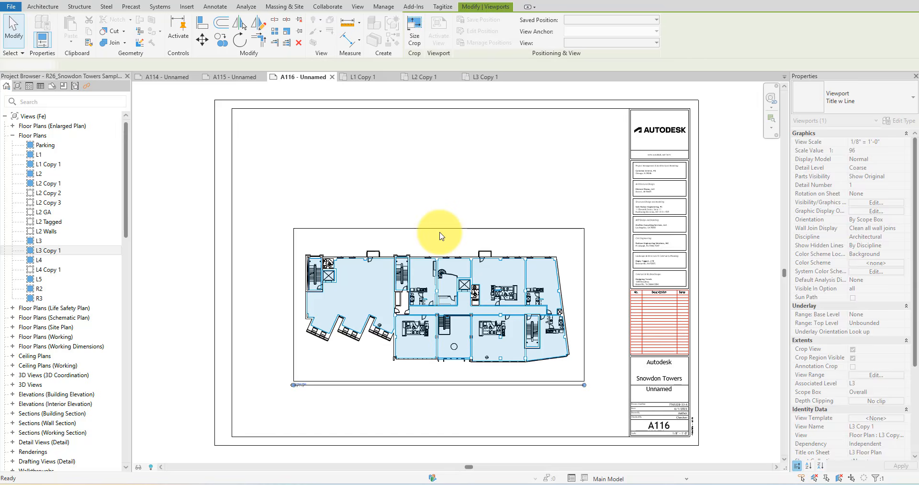
Set the saved position of the L3 Copy 1 viewport on sheet A116 to Layout1
{"action": "left_click", "coordinate": [628, 20]}
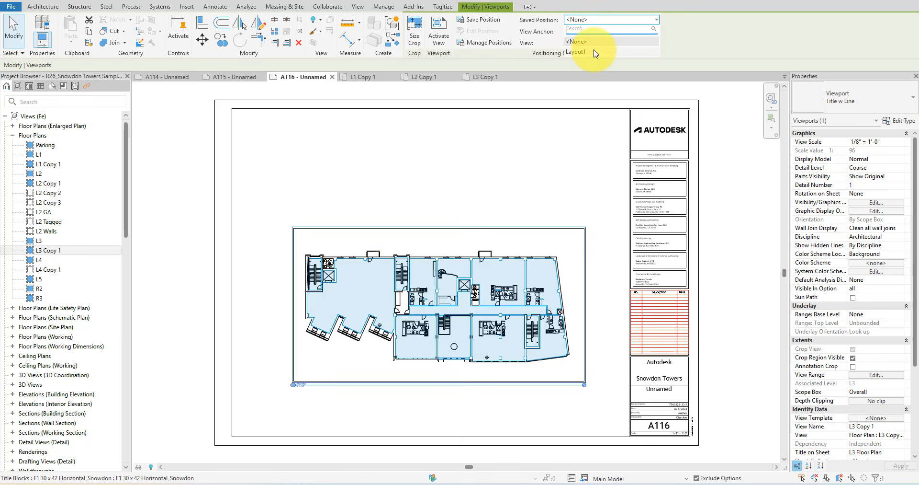
{"action": "left_click", "coordinate": [580, 51]}
{"action": "left_click", "coordinate": [598, 174]}
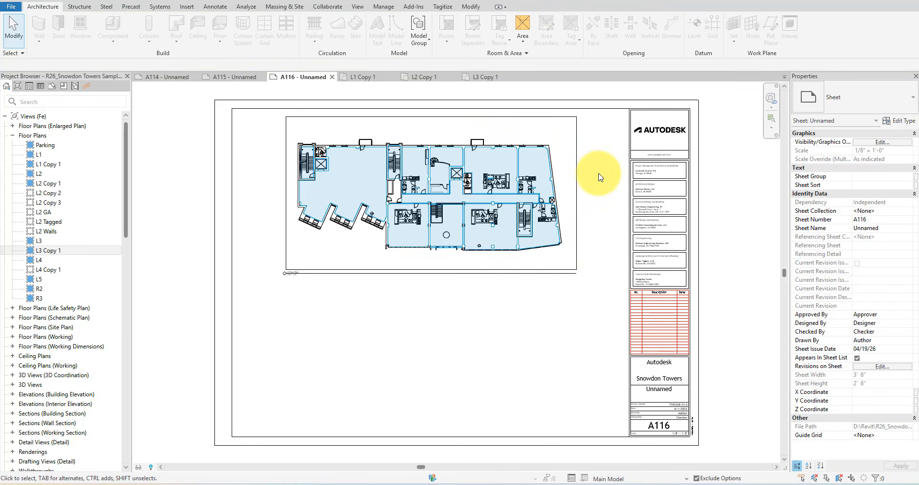
Compare the floor plan alignment across sheets A114, A115 and A116
{"action": "left_click", "coordinate": [217, 78]}
{"action": "left_click", "coordinate": [166, 78]}
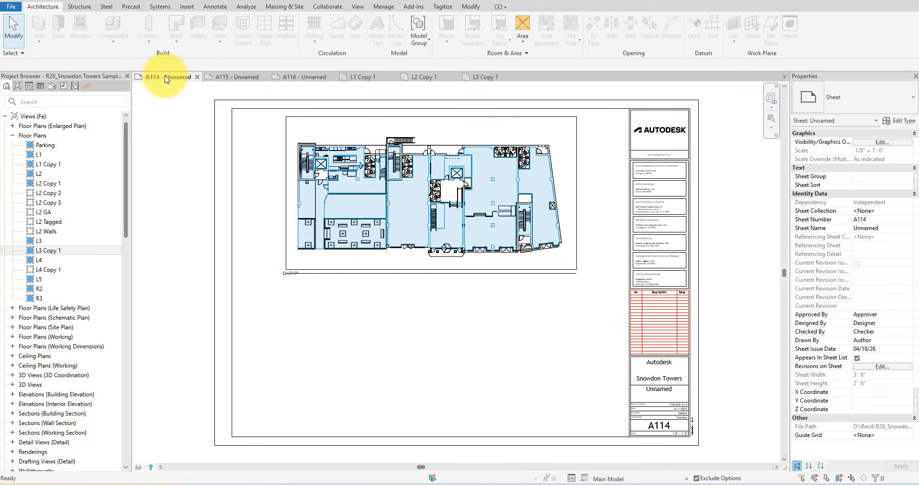
{"action": "left_click", "coordinate": [244, 78]}
{"action": "left_click", "coordinate": [294, 77]}
{"action": "left_click", "coordinate": [217, 78]}
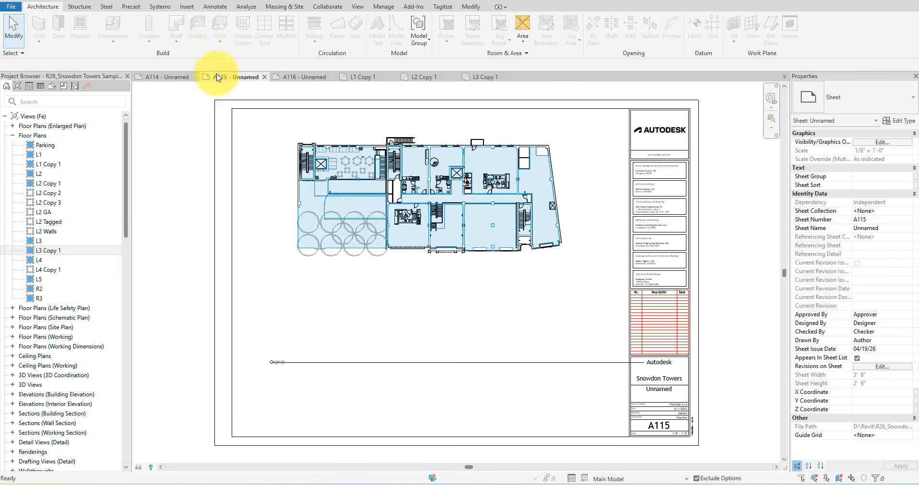
{"action": "left_click", "coordinate": [177, 77]}
{"action": "left_click", "coordinate": [227, 194]}
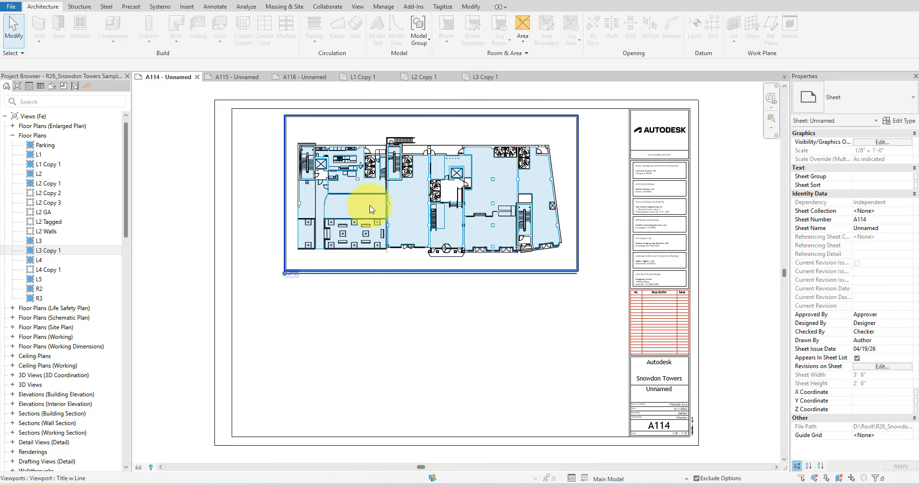
Try to move the L1 Copy 1 viewport on sheet A114 downward and sideways while Layout1 is assigned
{"action": "left_click", "coordinate": [371, 209]}
{"action": "left_click_drag", "start_coordinate": [454, 203], "coordinate": [468, 333]}
{"action": "left_click_drag", "start_coordinate": [466, 234], "coordinate": [218, 236]}
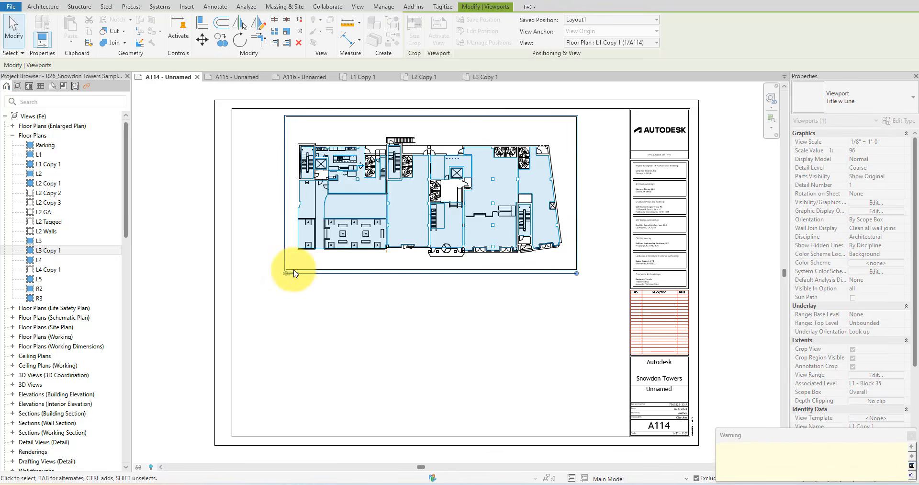
{"action": "left_click_drag", "start_coordinate": [437, 194], "coordinate": [637, 212]}
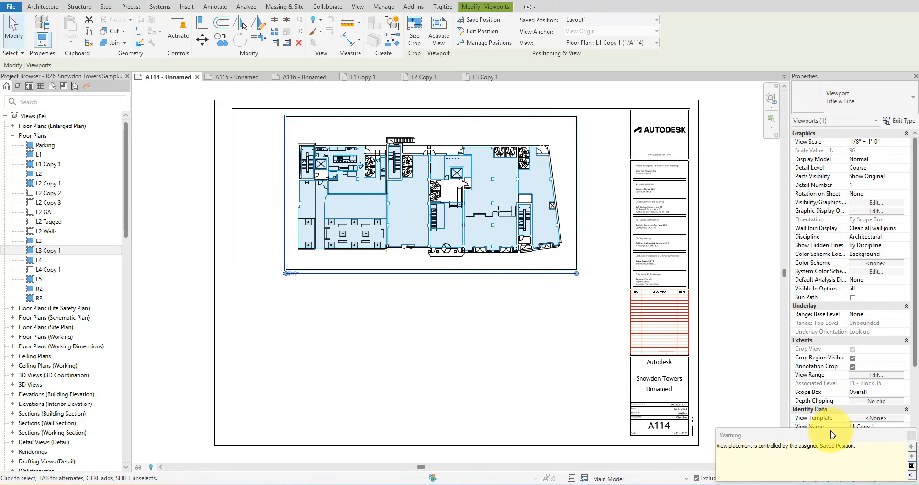
{"action": "left_click", "coordinate": [869, 449]}
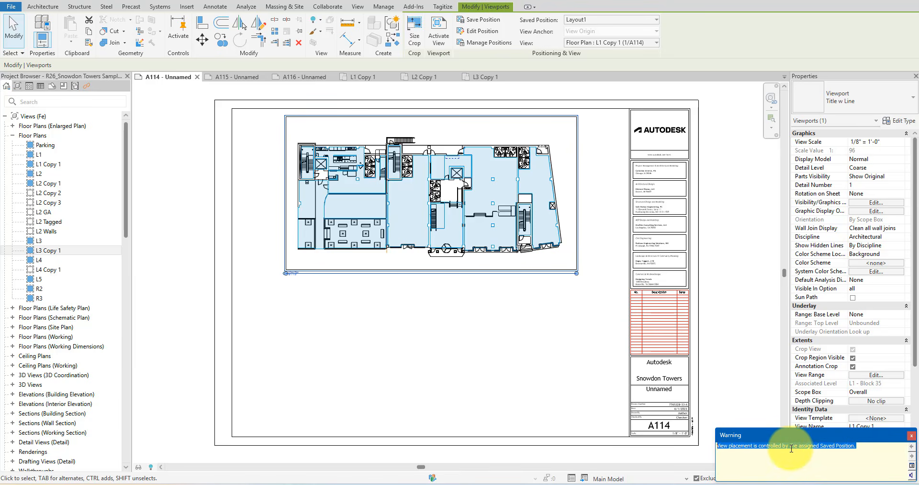
{"action": "left_click", "coordinate": [556, 317]}
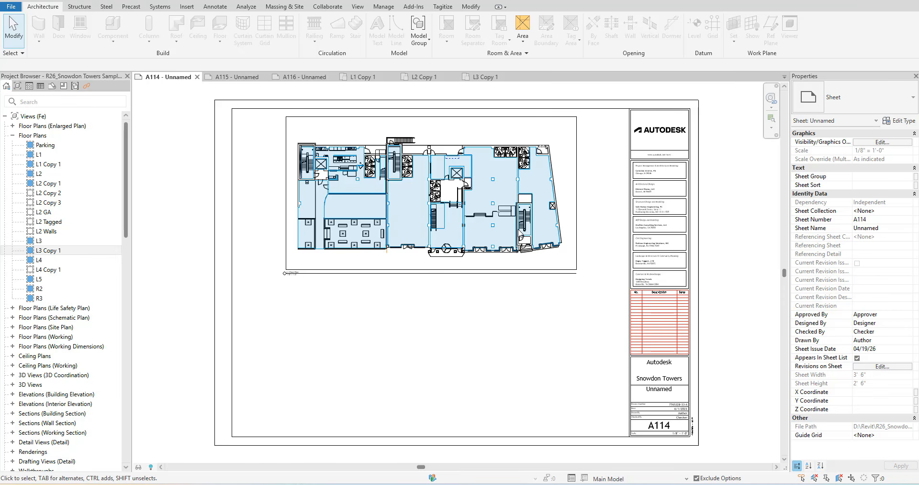
Set the L1 Copy 1 viewport's saved position to None and move it straight down to the lower part of sheet A114
{"action": "left_click", "coordinate": [515, 223]}
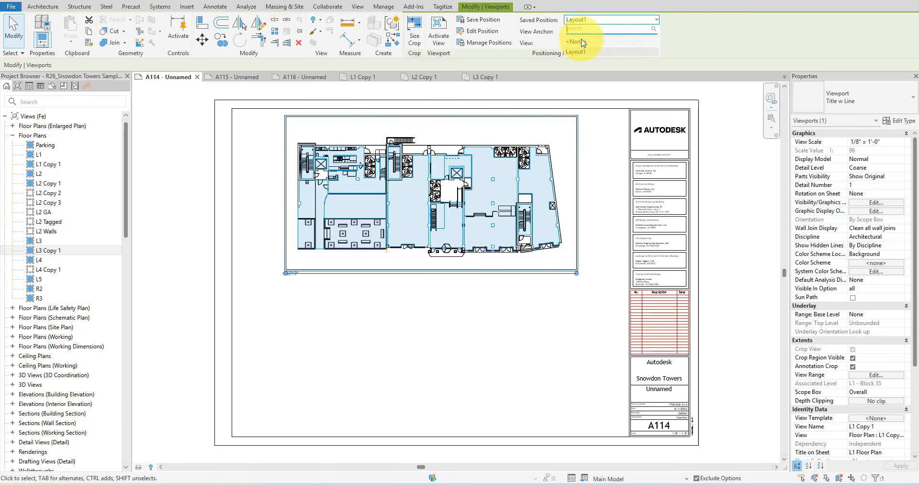
{"action": "left_click", "coordinate": [584, 42]}
{"action": "left_click_drag", "start_coordinate": [479, 213], "coordinate": [479, 364]}
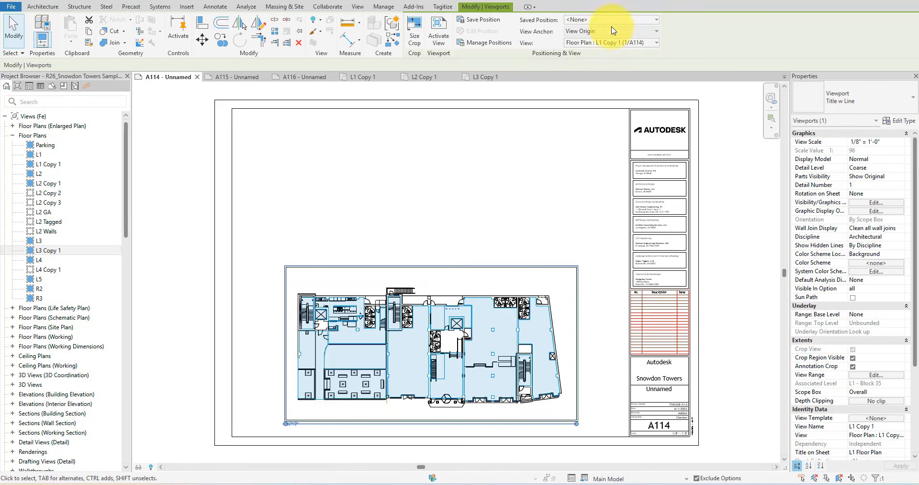
Save the L1 Copy 1 viewport's new position on sheet A114 as Layout2
{"action": "left_click", "coordinate": [482, 19]}
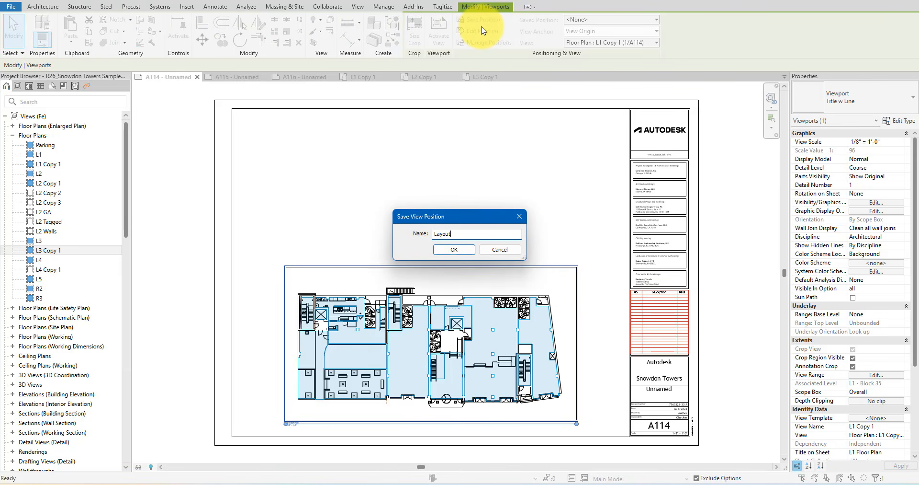
{"action": "type", "text": "Layout1"}
{"action": "left_click", "coordinate": [454, 249]}
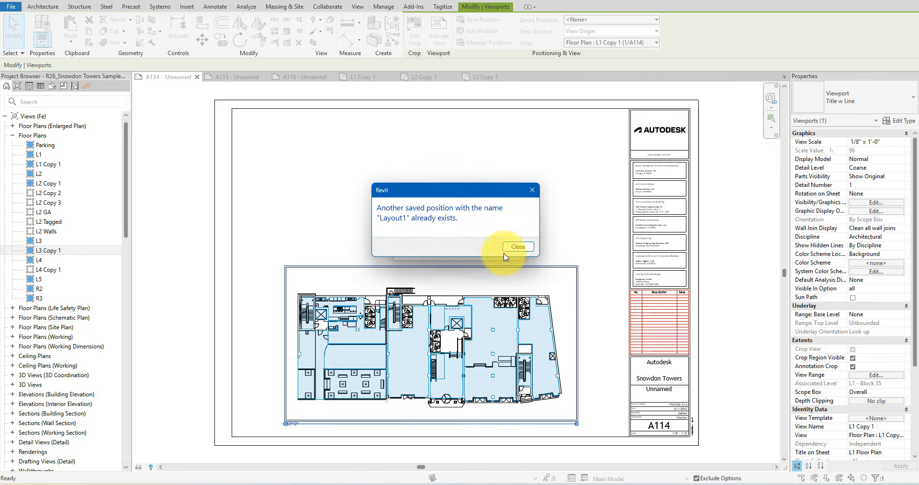
{"action": "left_click", "coordinate": [517, 246]}
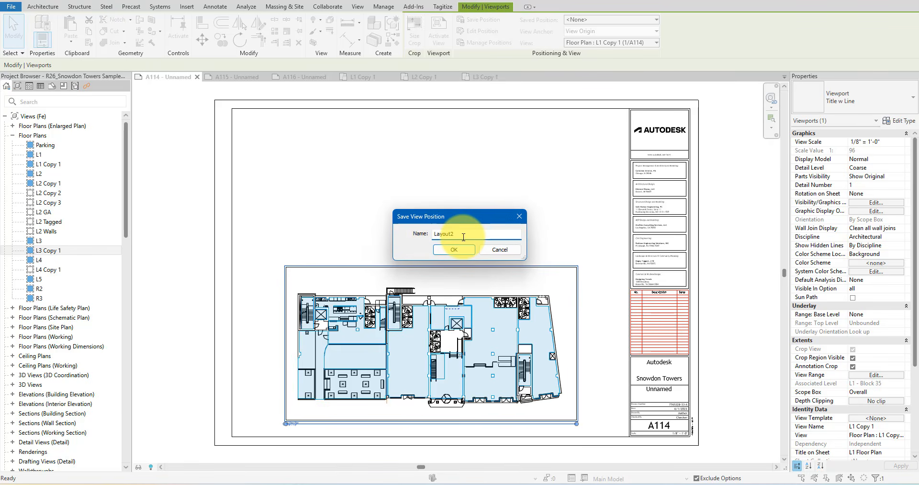
{"action": "type", "text": "Layout2"}
{"action": "left_click", "coordinate": [459, 250]}
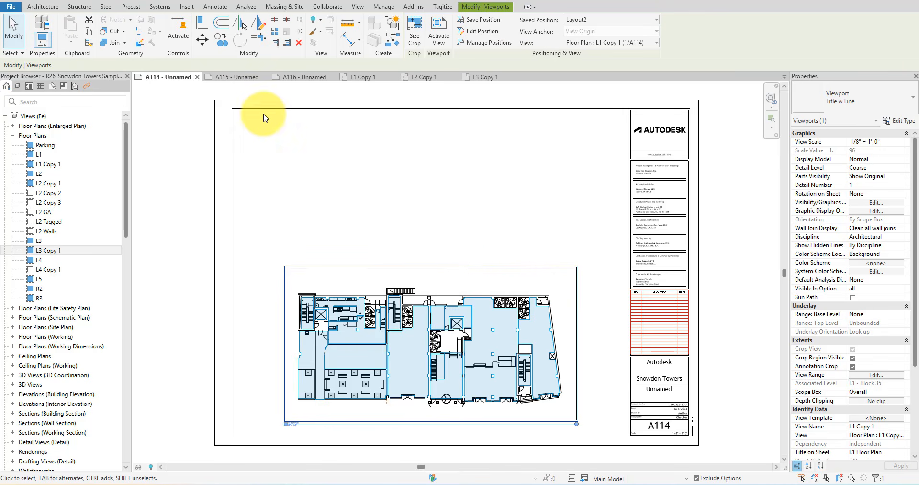
Set the saved position of the L2 Copy 1 viewport on sheet A115 to Layout2
{"action": "left_click", "coordinate": [234, 78]}
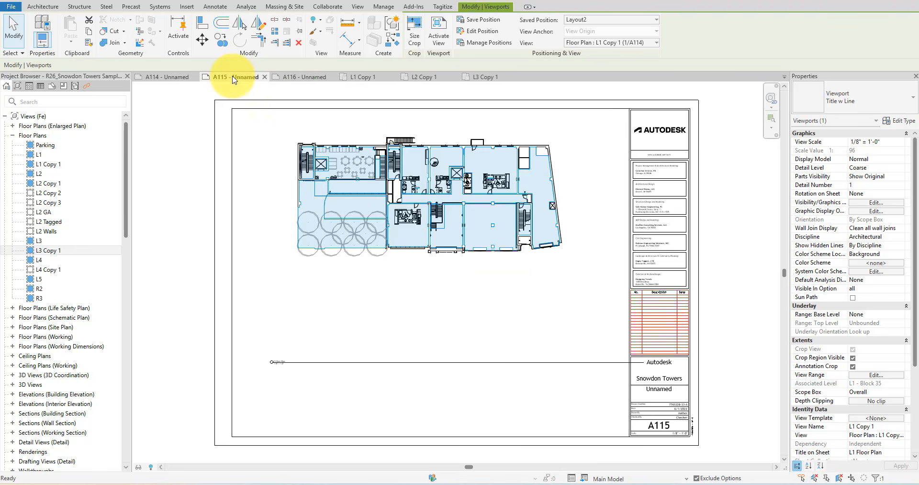
{"action": "left_click", "coordinate": [599, 20]}
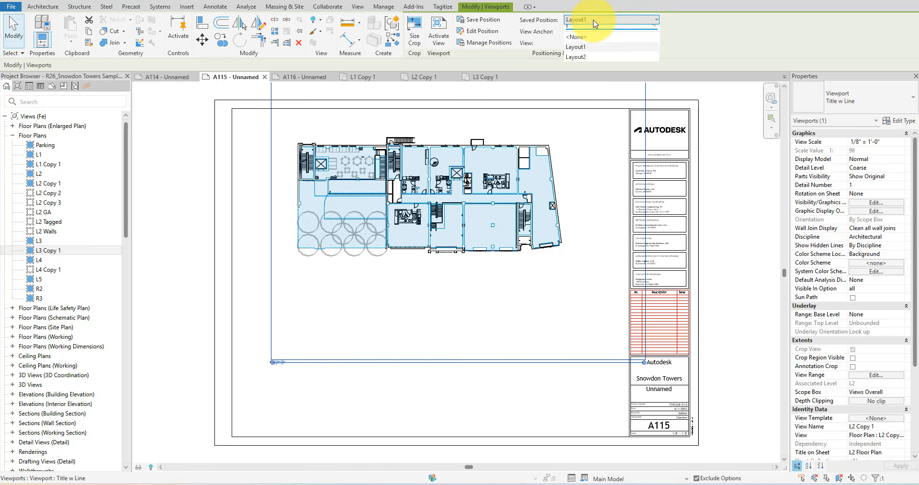
{"action": "left_click", "coordinate": [581, 62]}
Set the saved position of the L3 Copy 1 viewport on sheet A116 to Layout2
{"action": "left_click", "coordinate": [309, 78]}
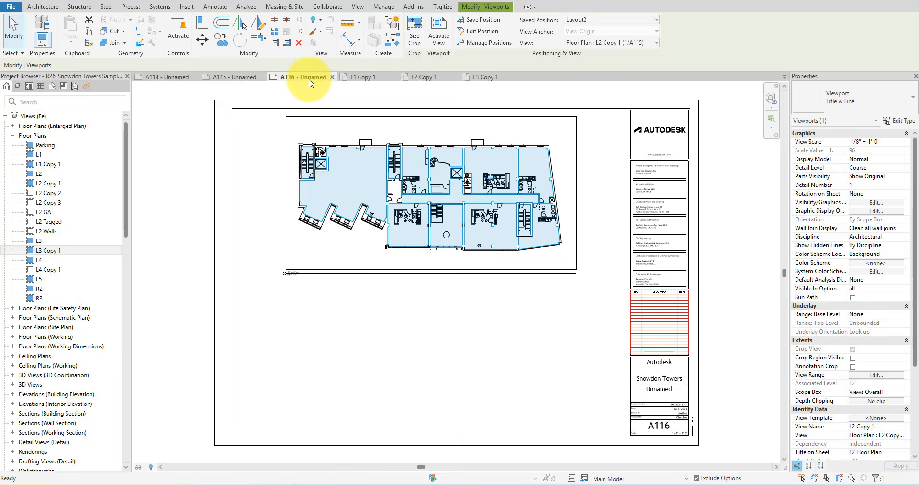
{"action": "left_click", "coordinate": [421, 134]}
{"action": "left_click", "coordinate": [579, 20]}
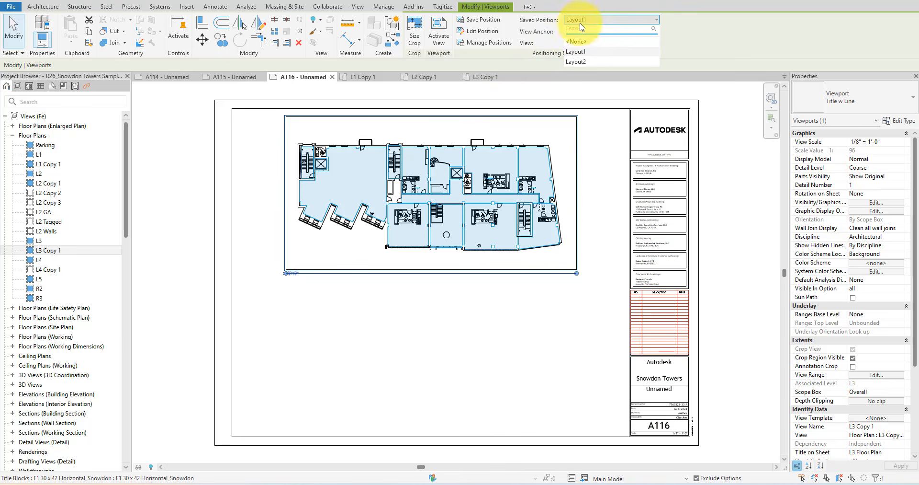
{"action": "left_click", "coordinate": [577, 61]}
{"action": "left_click", "coordinate": [513, 226]}
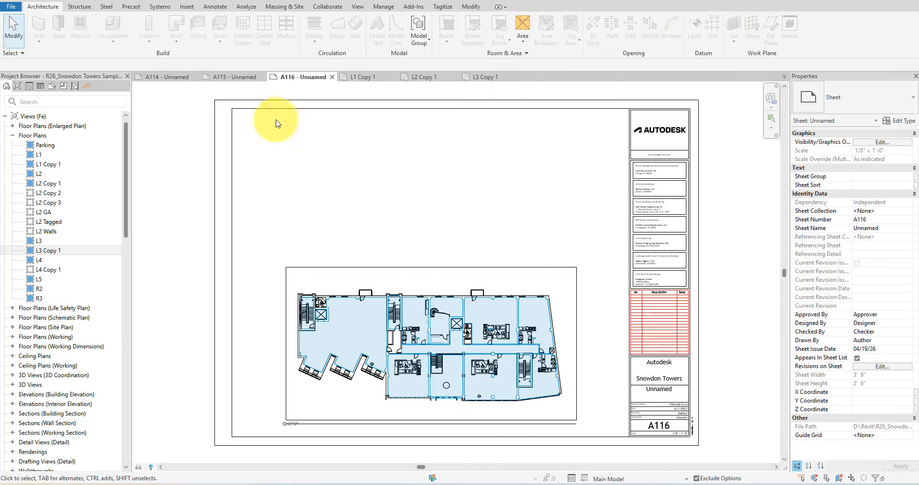
Check that the plans on sheets A114, A115 and A116 line up at the Layout2 position
{"action": "left_click", "coordinate": [218, 76]}
{"action": "left_click", "coordinate": [156, 76]}
{"action": "left_click", "coordinate": [234, 77]}
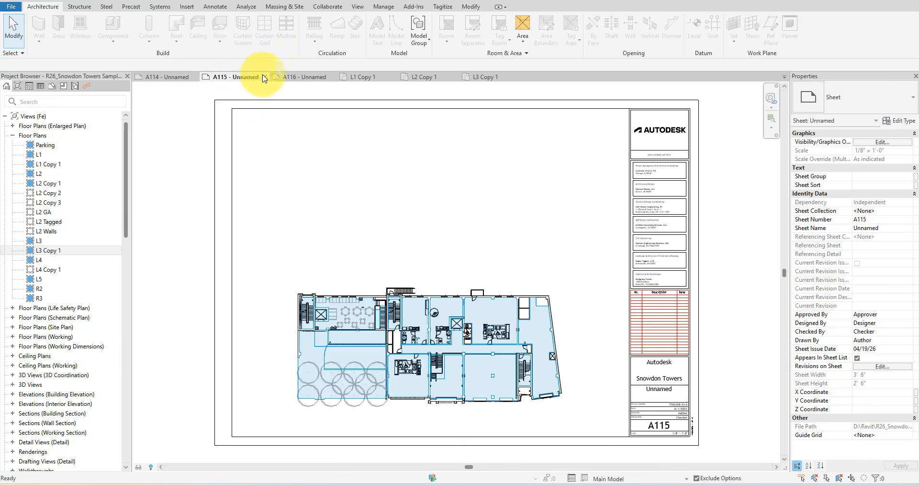
{"action": "left_click", "coordinate": [270, 77]}
{"action": "left_click", "coordinate": [177, 76]}
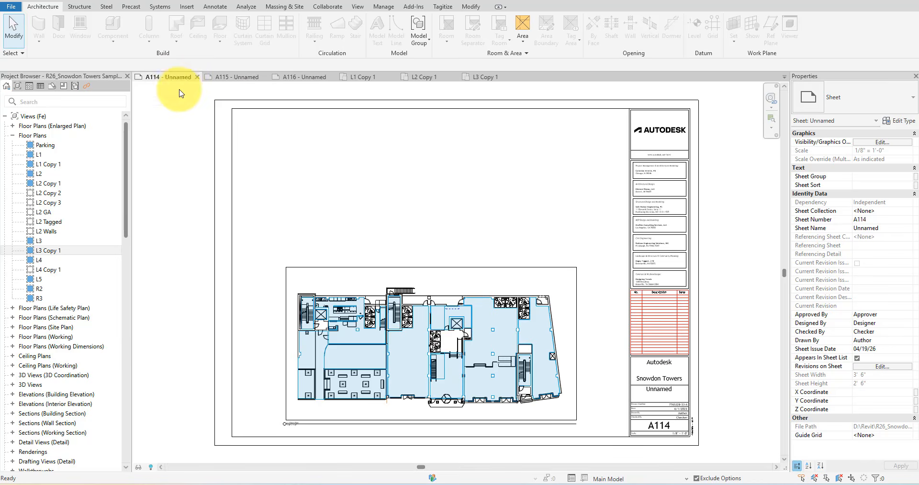
Set the saved position of the L1 Copy 1, L2 Copy 1 and L3 Copy 1 views together to Layout1 and check sheets A115 and A116
{"action": "left_click", "coordinate": [58, 164]}
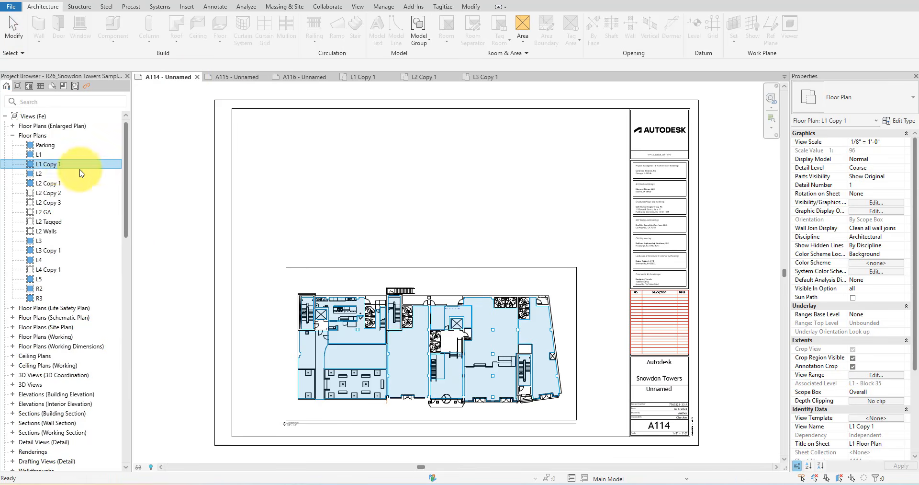
{"action": "left_click", "coordinate": [53, 183], "text": "ctrl"}
{"action": "left_click", "coordinate": [56, 250], "text": "ctrl"}
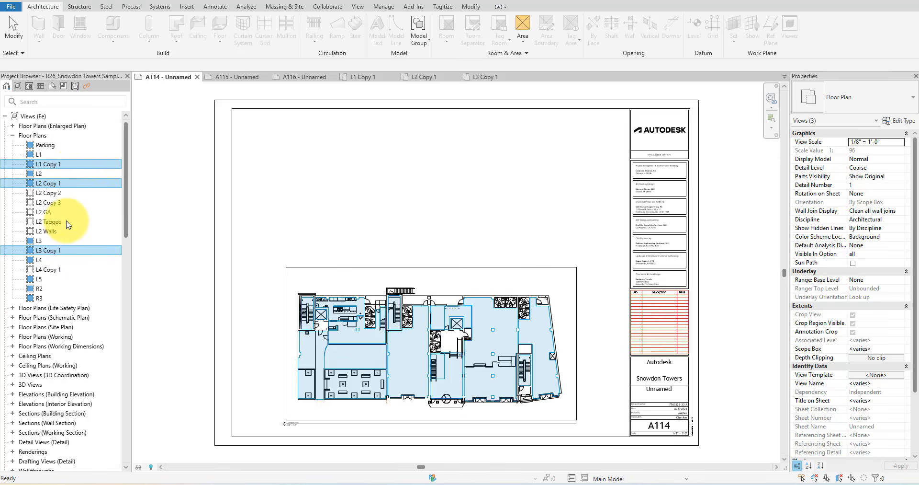
{"action": "scroll", "coordinate": [843, 309], "scroll_direction": "down", "scroll_amount": 3}
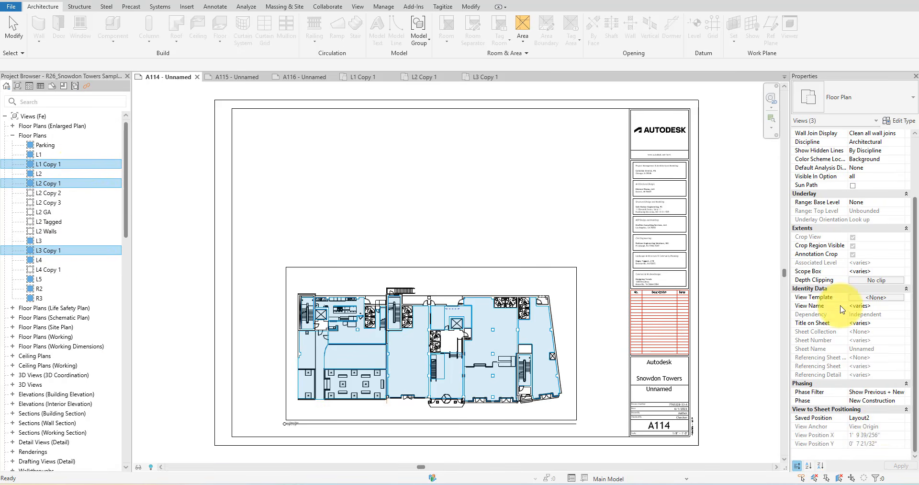
{"action": "left_click", "coordinate": [885, 417]}
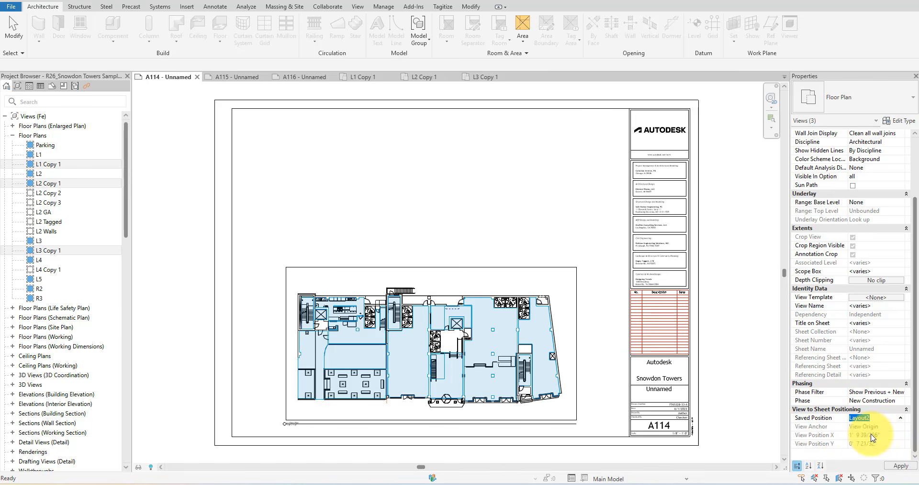
{"action": "left_click", "coordinate": [872, 435]}
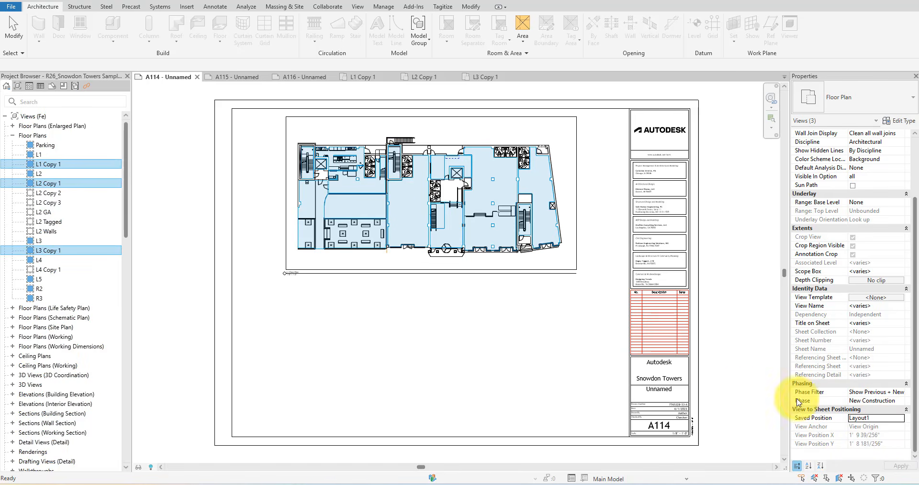
{"action": "left_click", "coordinate": [238, 77]}
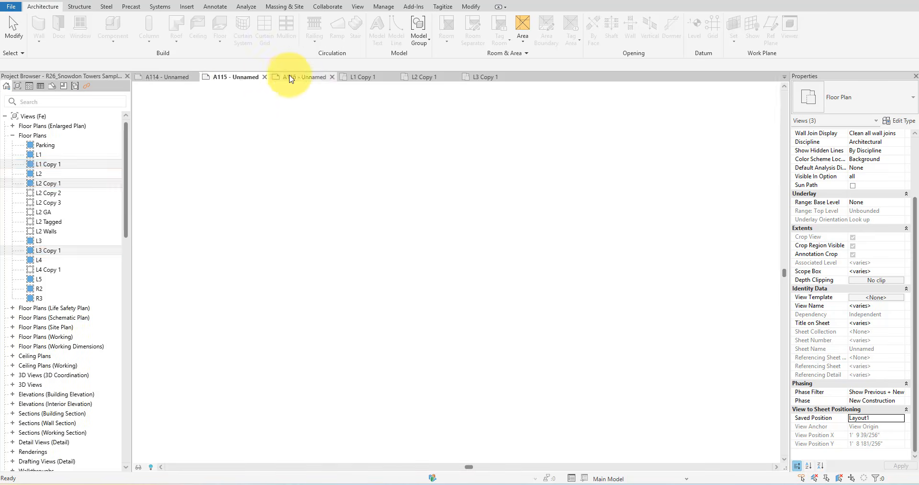
{"action": "left_click", "coordinate": [291, 79]}
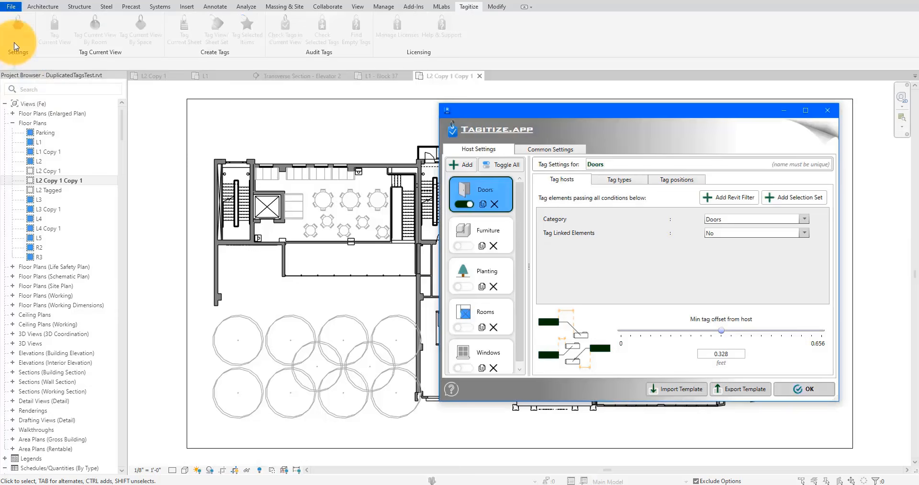
Enable the Furniture, Planting, Rooms and Windows hosts alongside Doors in the tag settings and accept them
{"action": "left_click", "coordinate": [463, 246]}
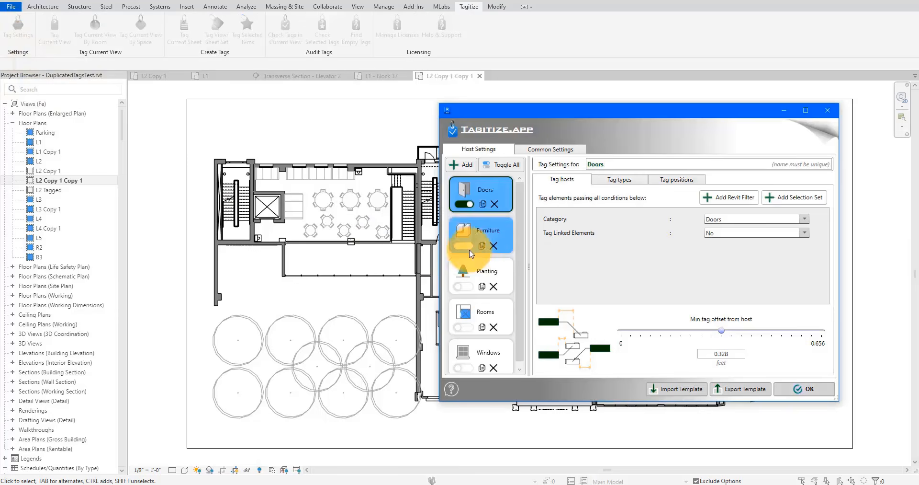
{"action": "left_click", "coordinate": [464, 286]}
{"action": "left_click", "coordinate": [465, 327]}
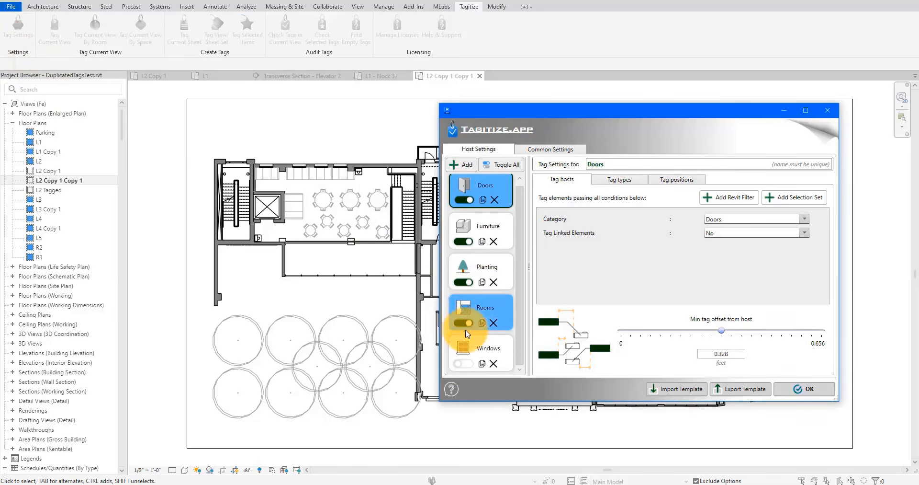
{"action": "left_click", "coordinate": [464, 365]}
{"action": "left_click", "coordinate": [801, 389]}
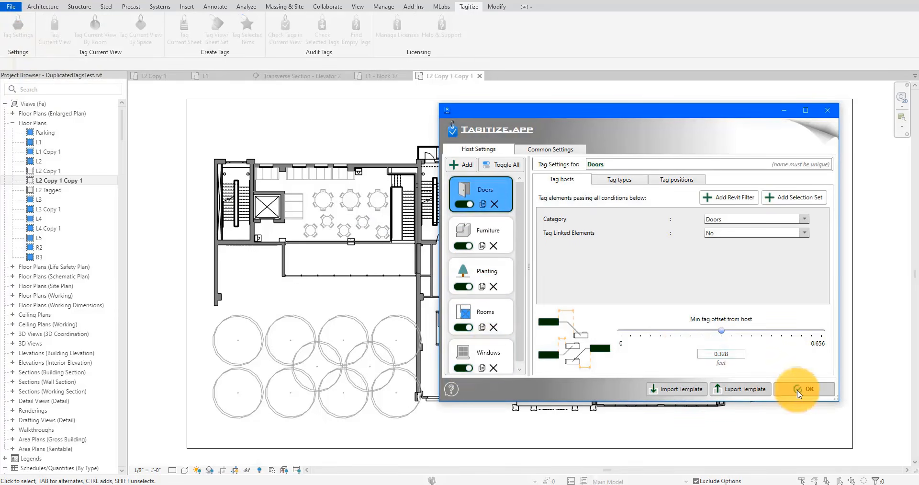
Tag all enabled elements in the L2 Copy 1 Copy 1 view and select the leftmost F2 furniture tag in the Mezzanine Dining room
{"action": "left_click", "coordinate": [62, 39]}
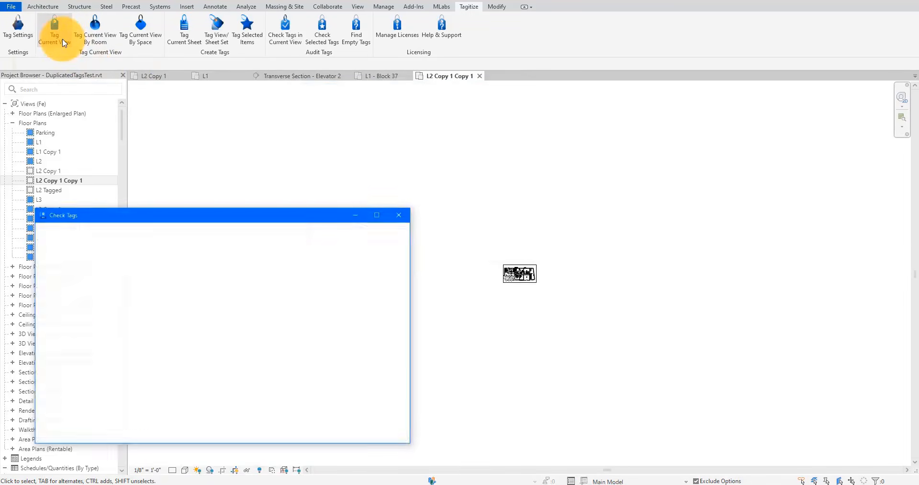
{"action": "left_click_drag", "start_coordinate": [219, 217], "coordinate": [187, 255]}
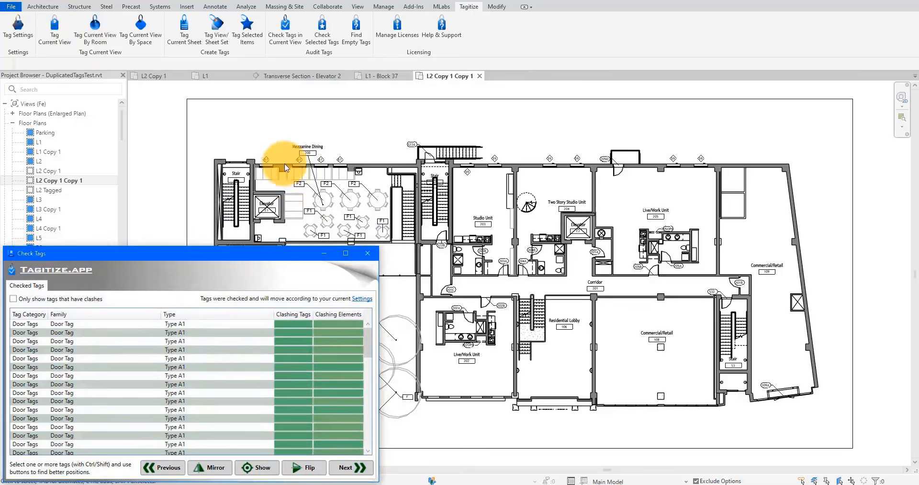
{"action": "scroll", "coordinate": [284, 163], "scroll_direction": "up", "scroll_amount": 5}
{"action": "scroll", "coordinate": [597, 204], "scroll_direction": "down", "scroll_amount": 1}
{"action": "left_click", "coordinate": [585, 203]}
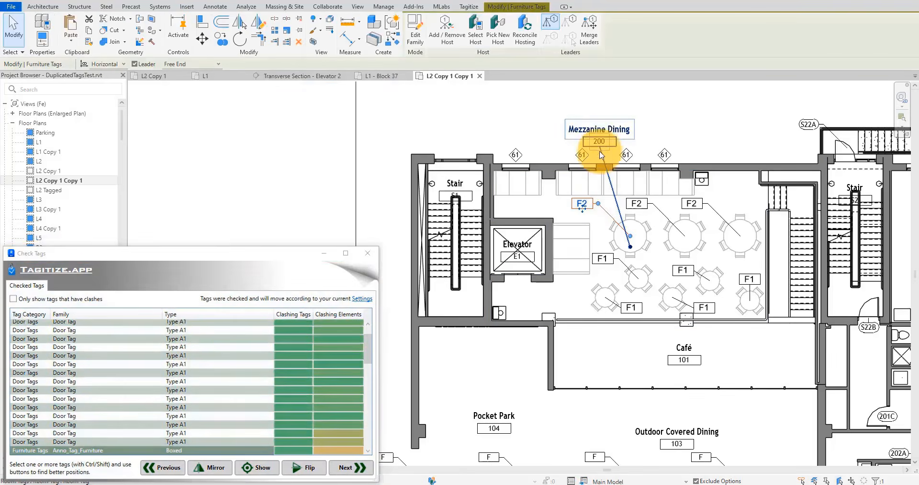
Examine the room, window, planting and door tags placed across the L2 Copy 1 Copy 1 plan, from Mezzanine Dining to Live/Work Unit 205
{"action": "left_click", "coordinate": [600, 144]}
{"action": "left_click", "coordinate": [664, 156]}
{"action": "scroll", "coordinate": [599, 268], "scroll_direction": "down", "scroll_amount": 1}
{"action": "middle_click_drag", "start_coordinate": [575, 283], "coordinate": [479, 123]}
{"action": "scroll", "coordinate": [531, 341], "scroll_direction": "up", "scroll_amount": 2}
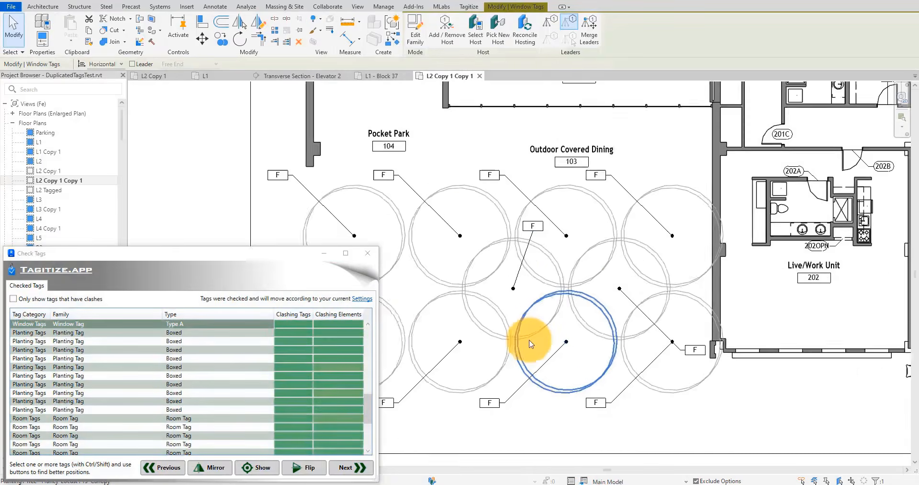
{"action": "scroll", "coordinate": [531, 341], "scroll_direction": "down", "scroll_amount": 2}
{"action": "middle_click_drag", "start_coordinate": [718, 236], "coordinate": [507, 317]}
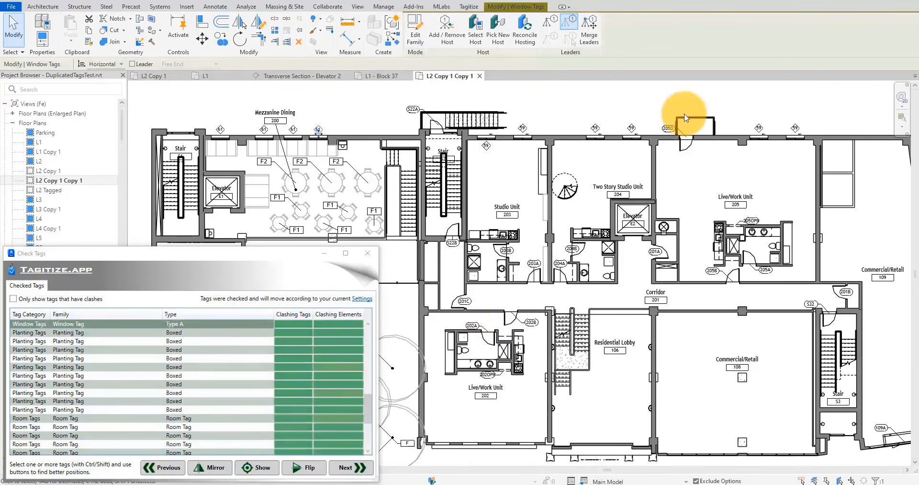
{"action": "scroll", "coordinate": [685, 113], "scroll_direction": "up", "scroll_amount": 3}
{"action": "scroll", "coordinate": [636, 223], "scroll_direction": "down", "scroll_amount": 4}
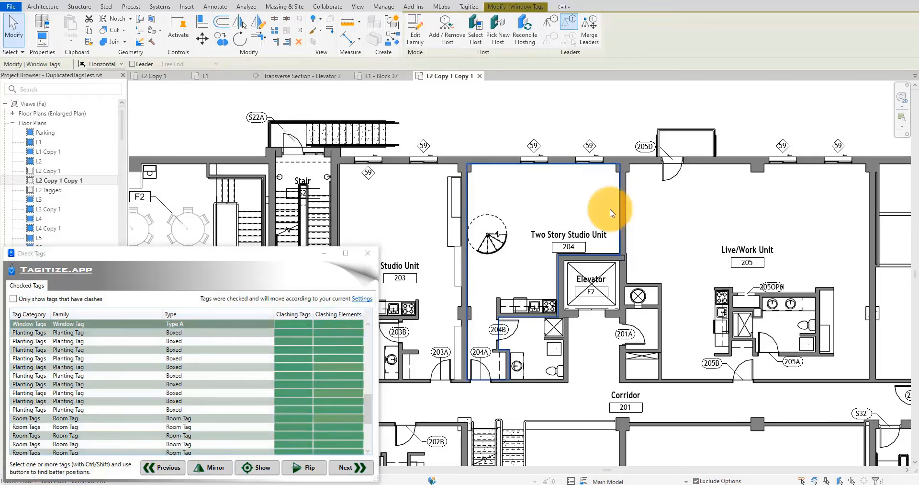
{"action": "middle_click_drag", "start_coordinate": [591, 223], "coordinate": [727, 230]}
{"action": "scroll", "coordinate": [546, 163], "scroll_direction": "up", "scroll_amount": 2}
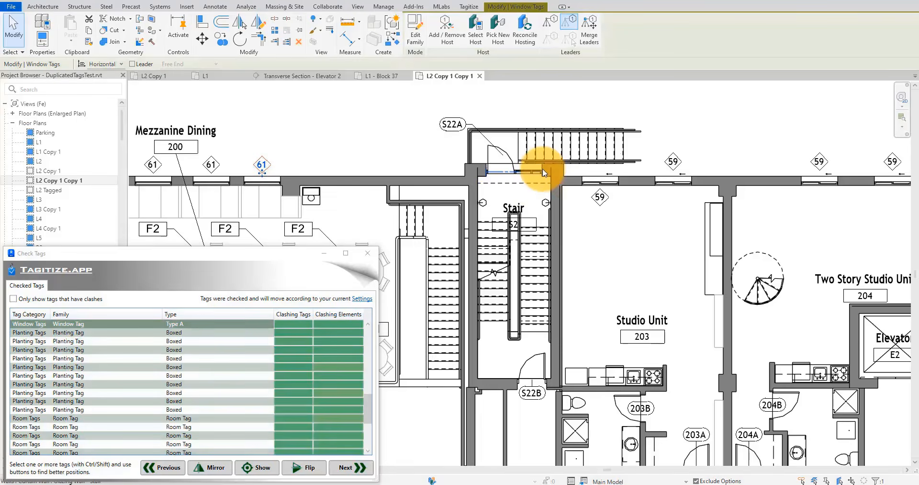
{"action": "middle_click_drag", "start_coordinate": [542, 193], "coordinate": [552, 226]}
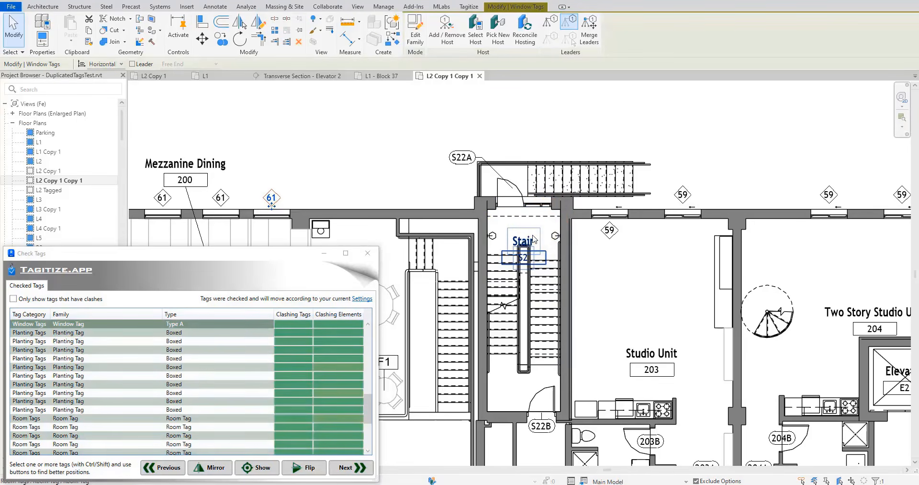
Move the Stair S2 room tag to the next suggested position in the tag check and clear the selection
{"action": "left_click", "coordinate": [534, 239]}
{"action": "scroll", "coordinate": [584, 228], "scroll_direction": "down", "scroll_amount": 1}
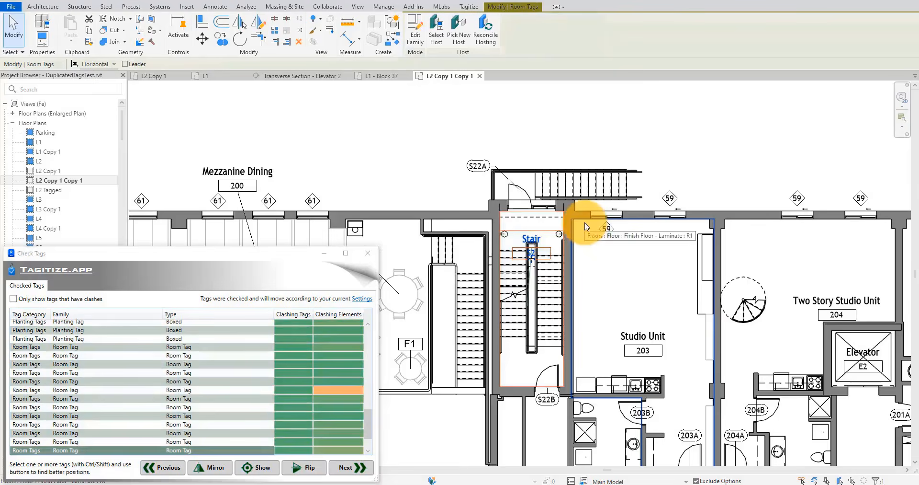
{"action": "left_click", "coordinate": [359, 468]}
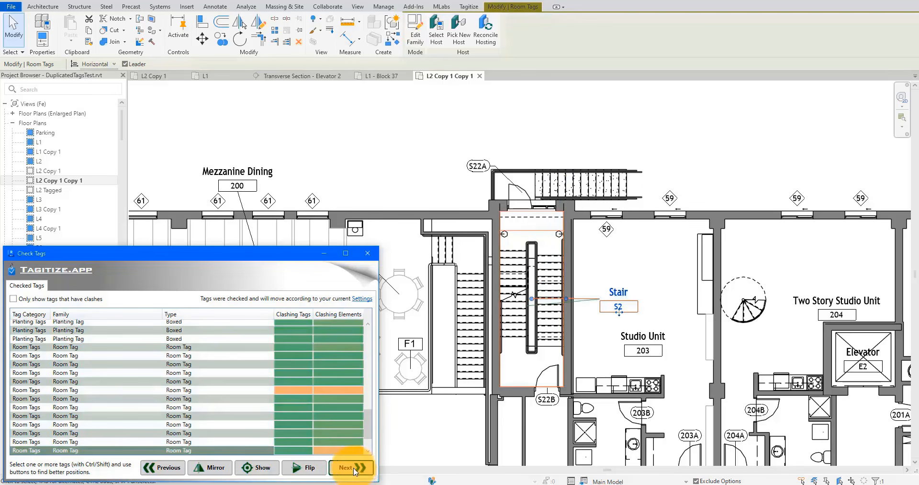
{"action": "left_click", "coordinate": [670, 188]}
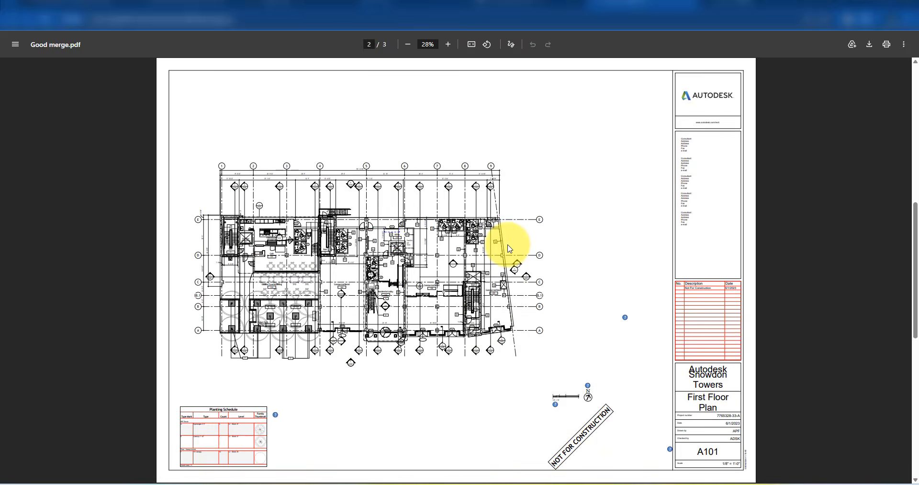
Compare the alignment of the floor plans on sheets A101, A102 and A103 in Good merge.pdf, ending on the First Floor Plan
{"action": "key", "text": "Page_Down"}
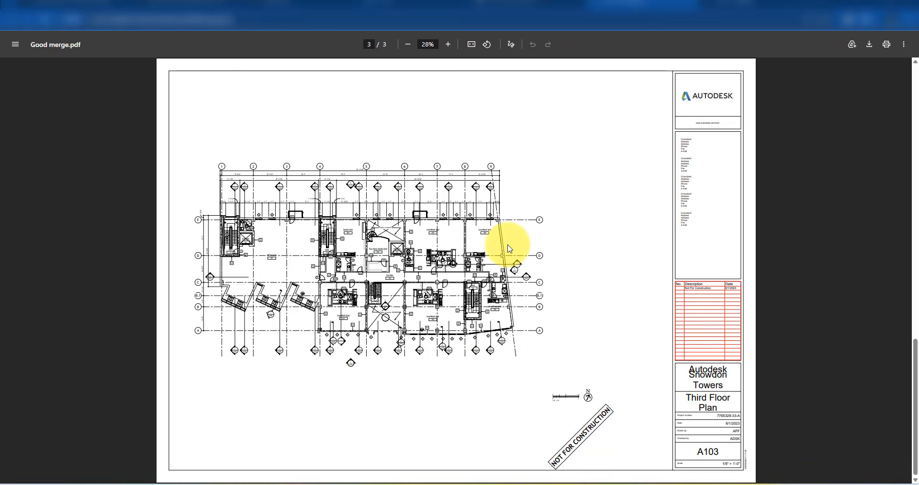
{"action": "key", "text": "Page_Up"}
{"action": "key", "text": "Page_Up"}
{"action": "key", "text": "Page_Down"}
{"action": "key", "text": "Page_Down"}
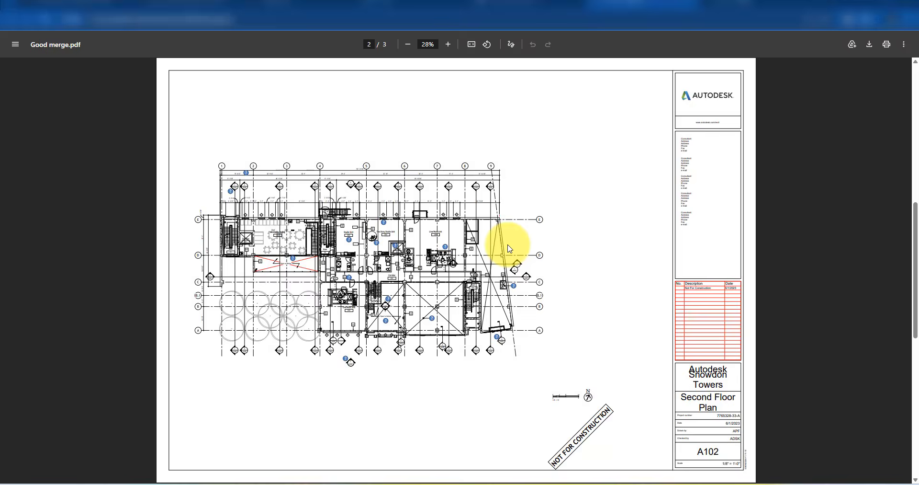
{"action": "key", "text": "Page_Up"}
{"action": "key", "text": "Page_Up"}
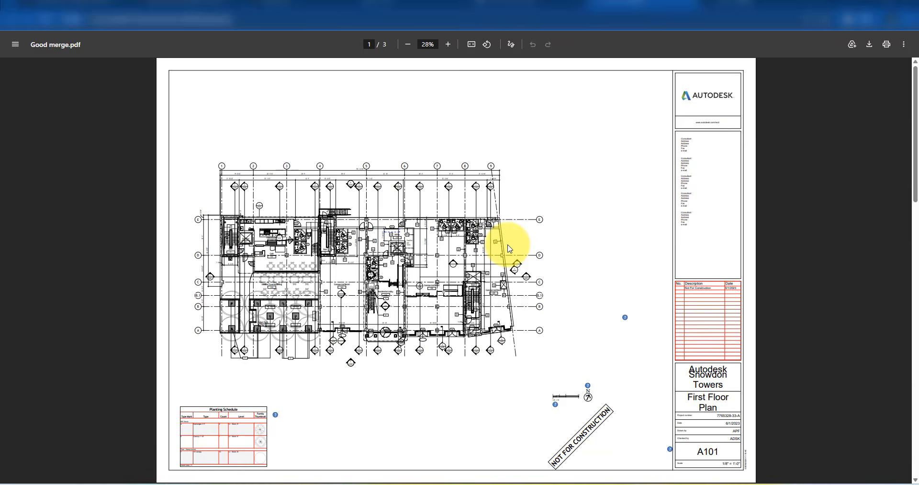